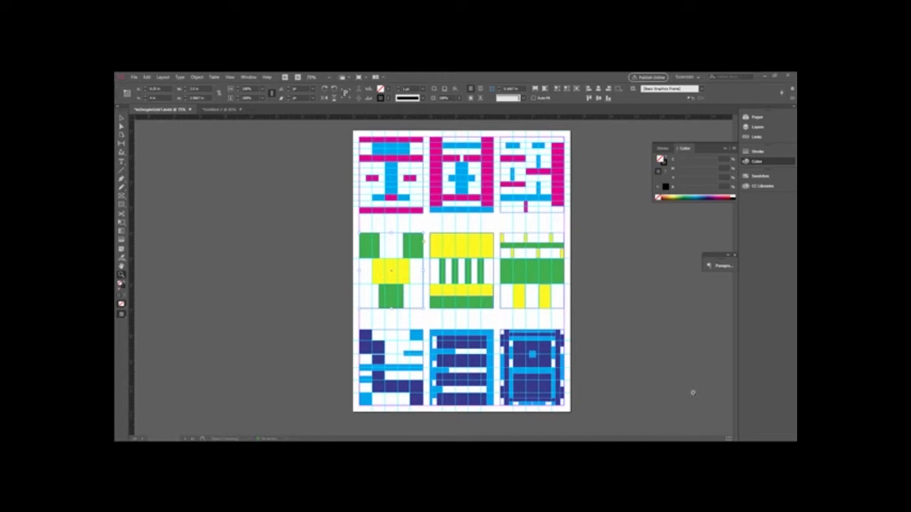
- Start a new document named "grid" that uses inches as its units
left_click(134, 77)
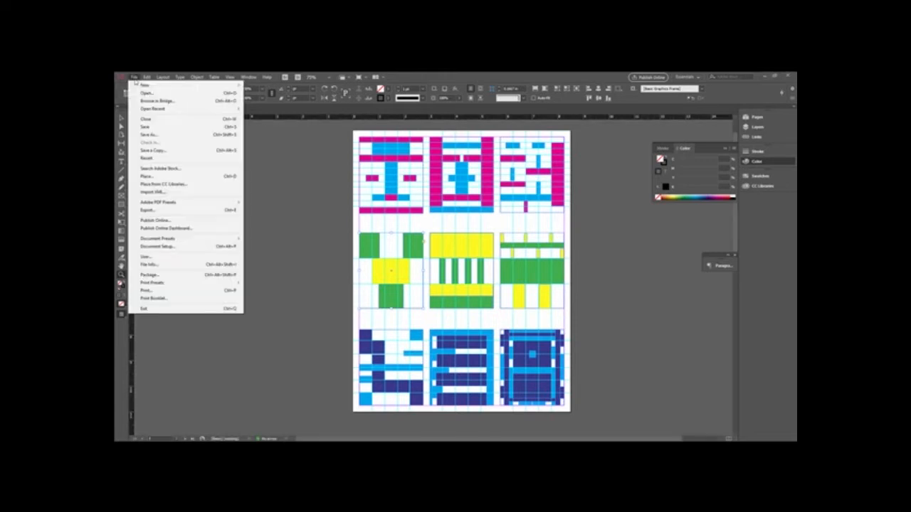
mouse_move(155, 87)
left_click(265, 85)
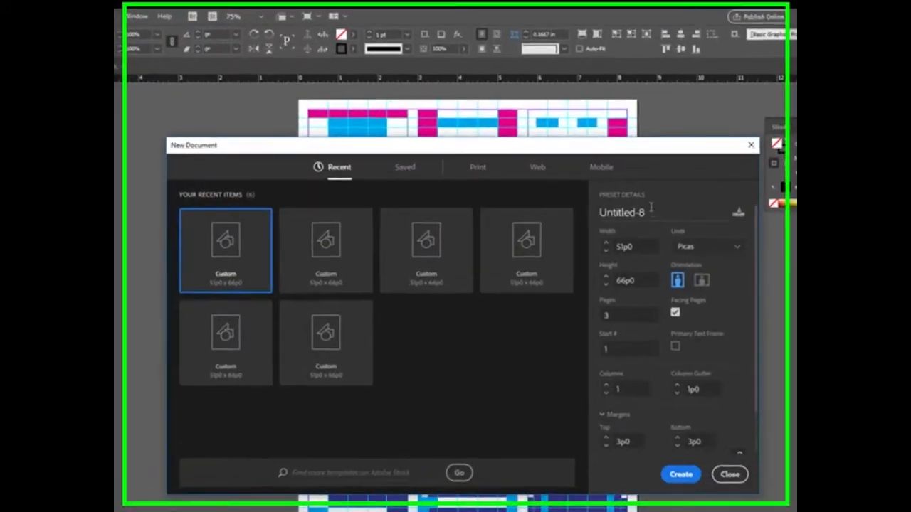
double_click(650, 206)
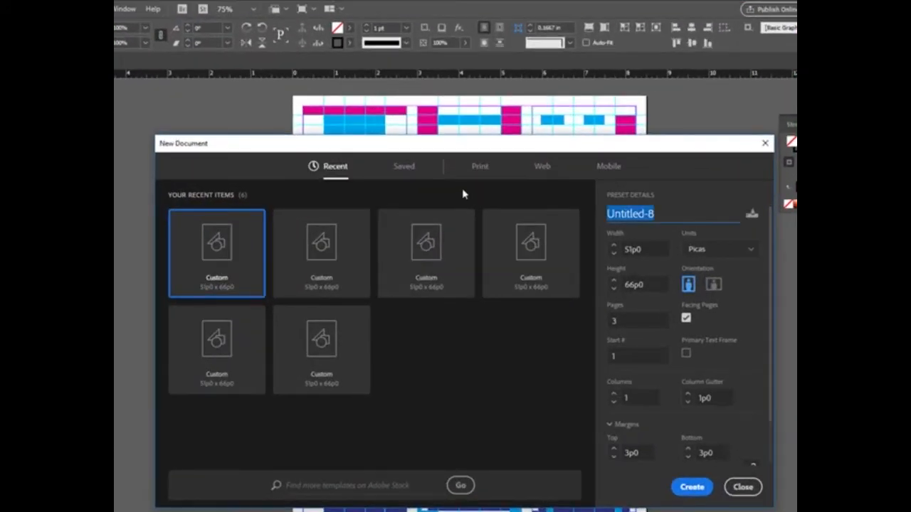
type("grid")
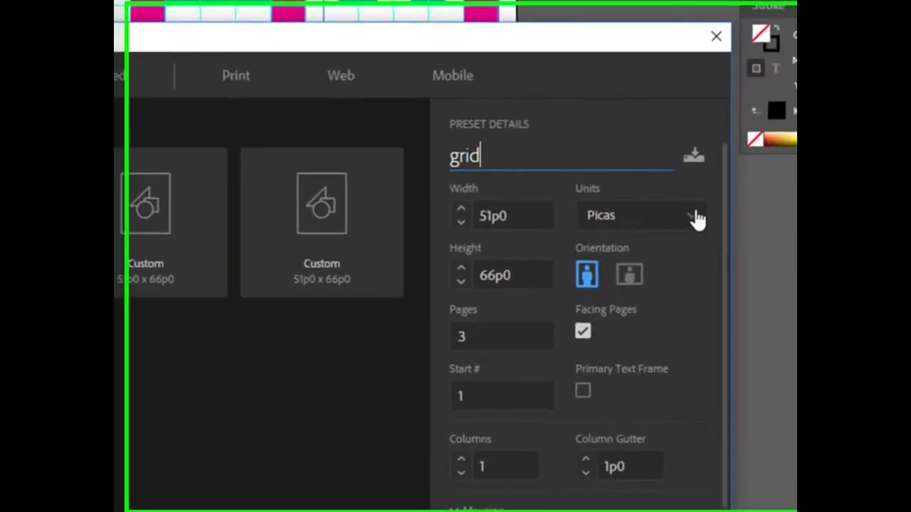
left_click(750, 249)
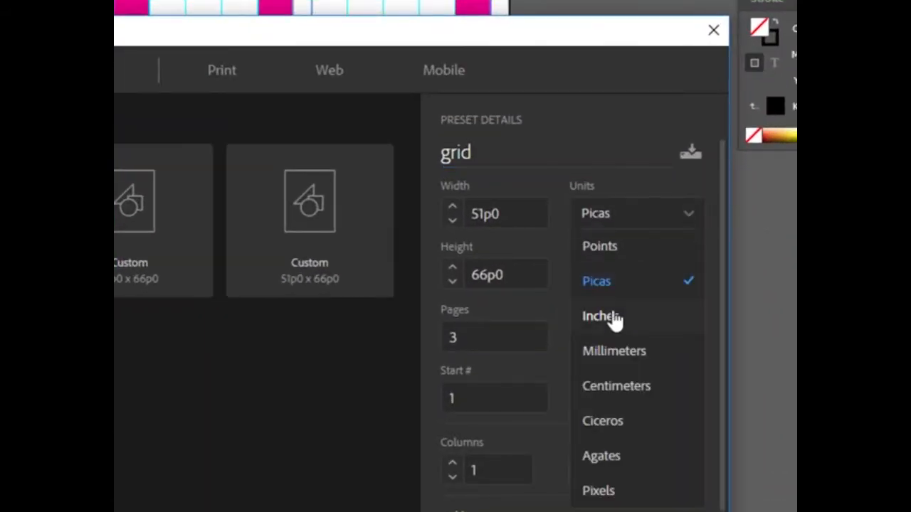
left_click(613, 317)
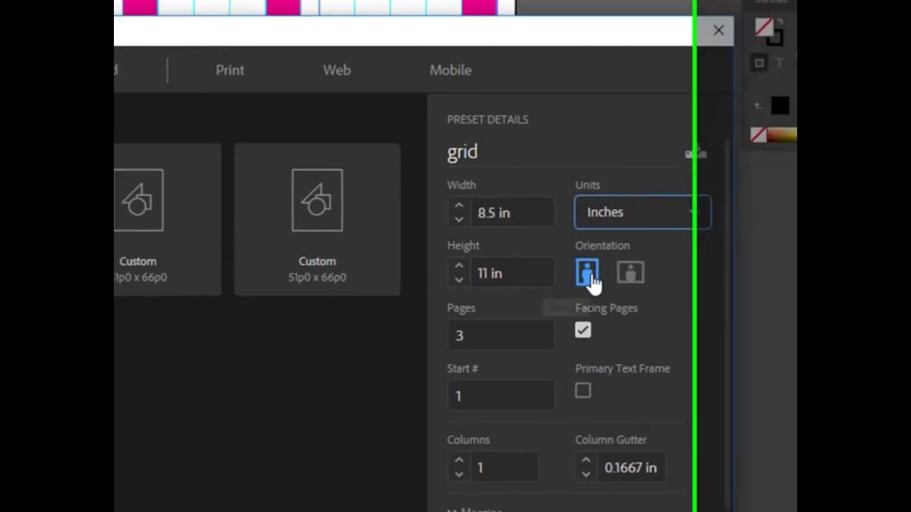
- Set the new document to 1 page with margins of 0.25 in on all sides
left_click(604, 305)
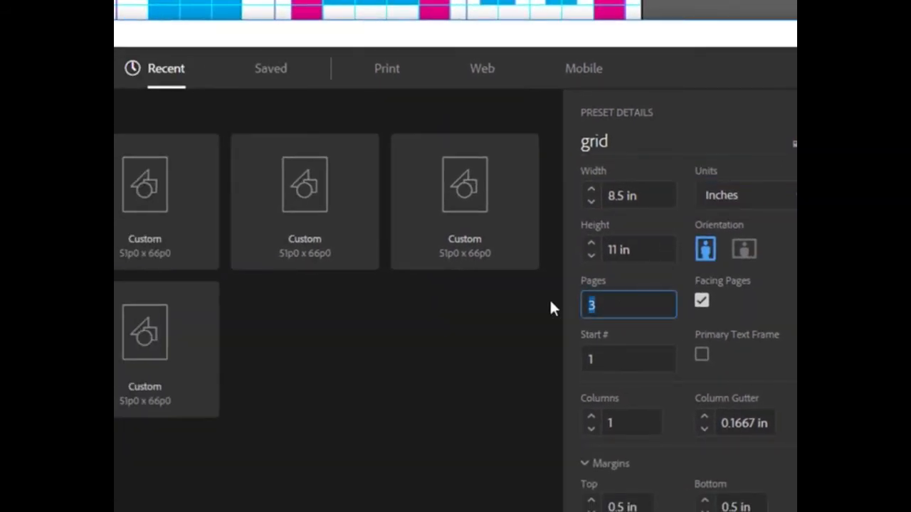
type("1")
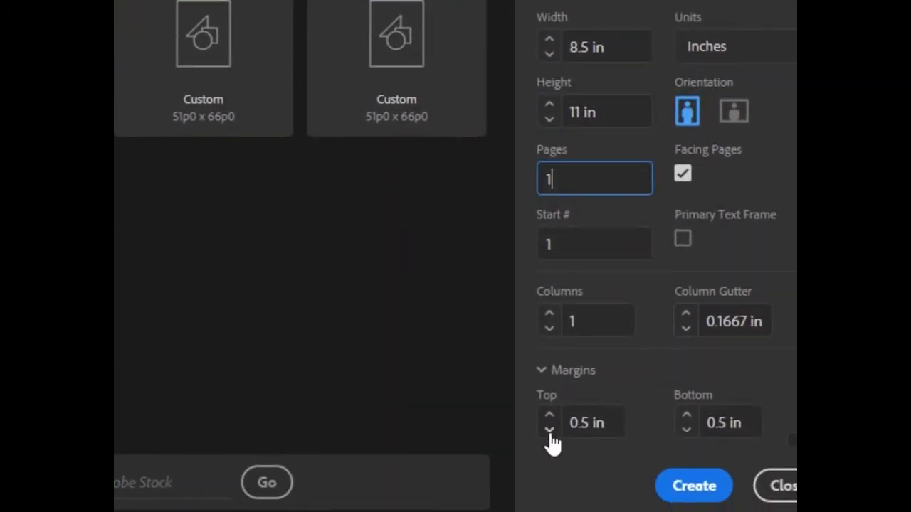
left_click(549, 430)
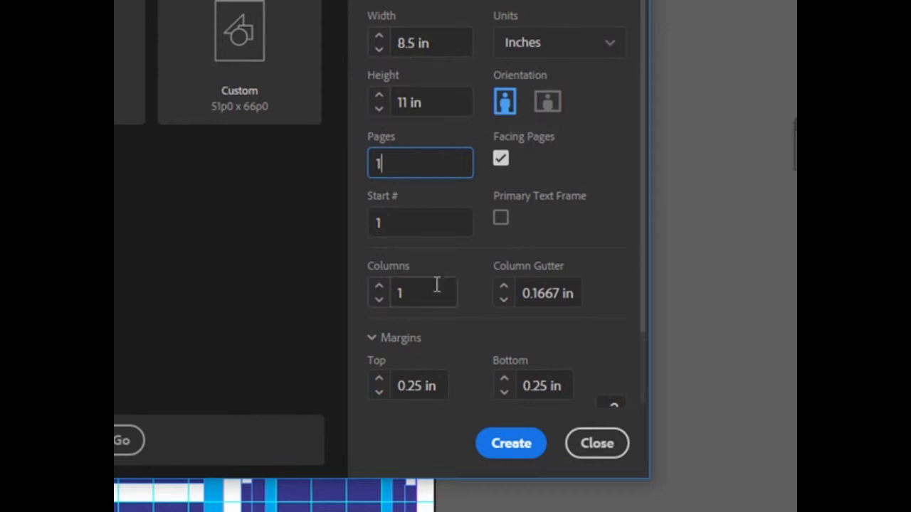
left_click(373, 339)
left_click(374, 340)
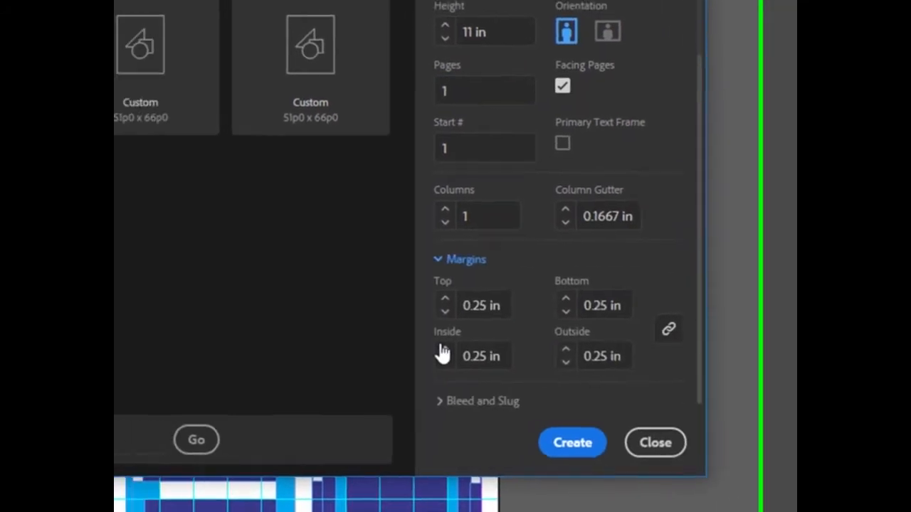
scroll(743, 328, "up", 2)
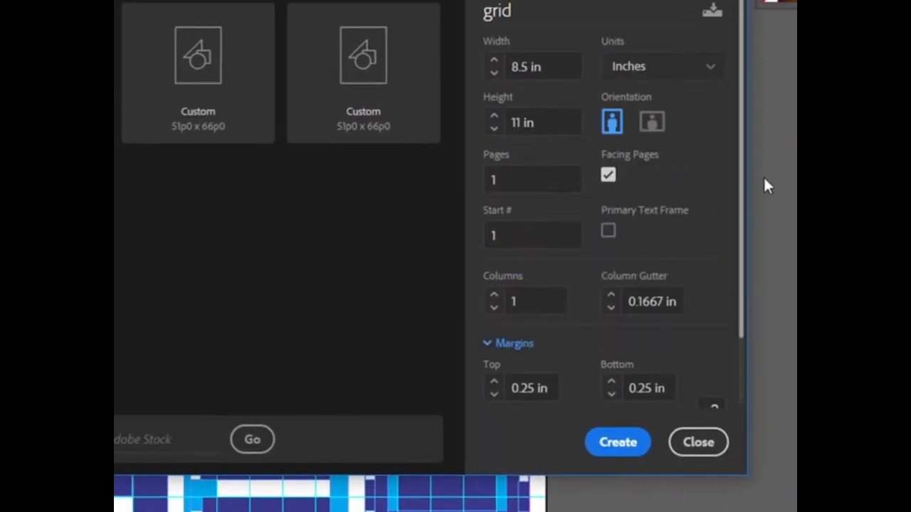
- Create the document with picas as its units and set its horizontal ruler to inches
left_click(709, 71)
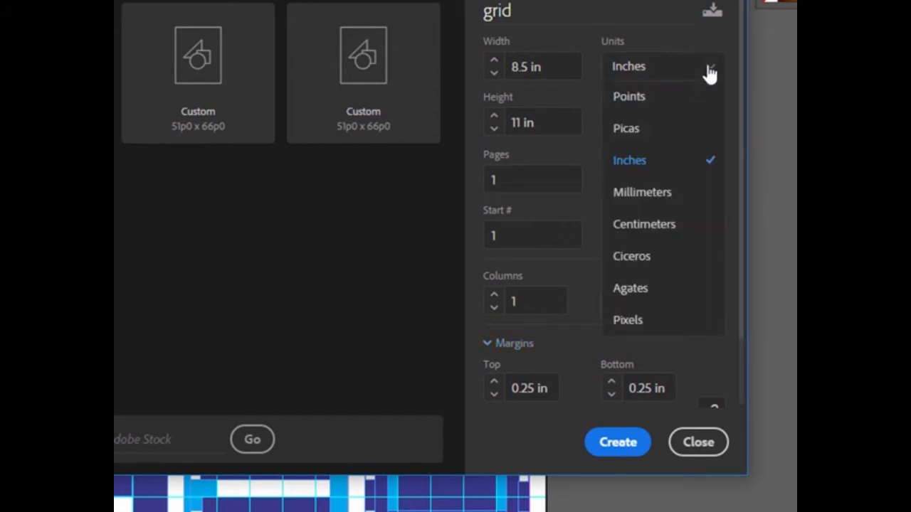
left_click(653, 130)
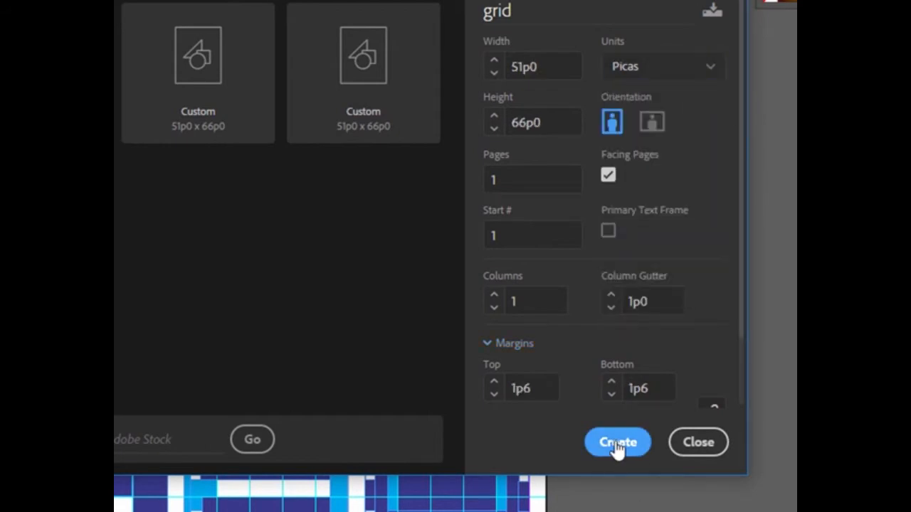
left_click(616, 444)
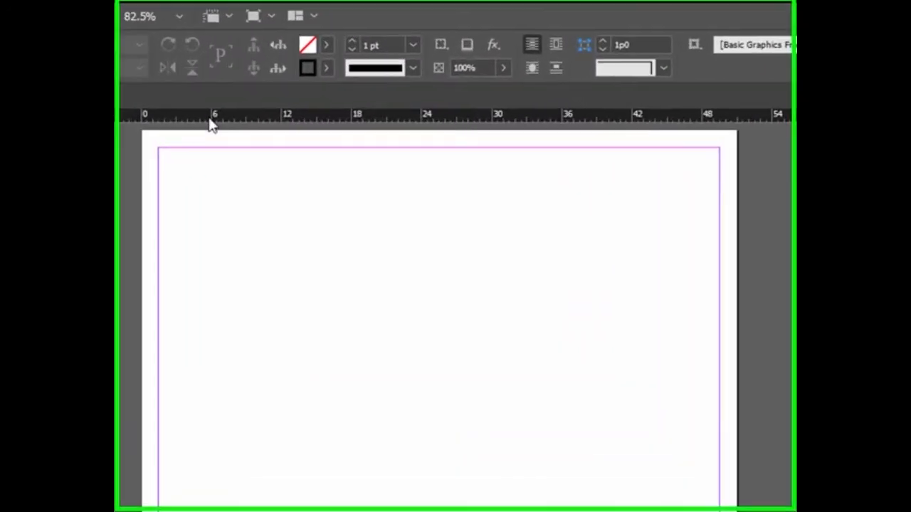
right_click(340, 117)
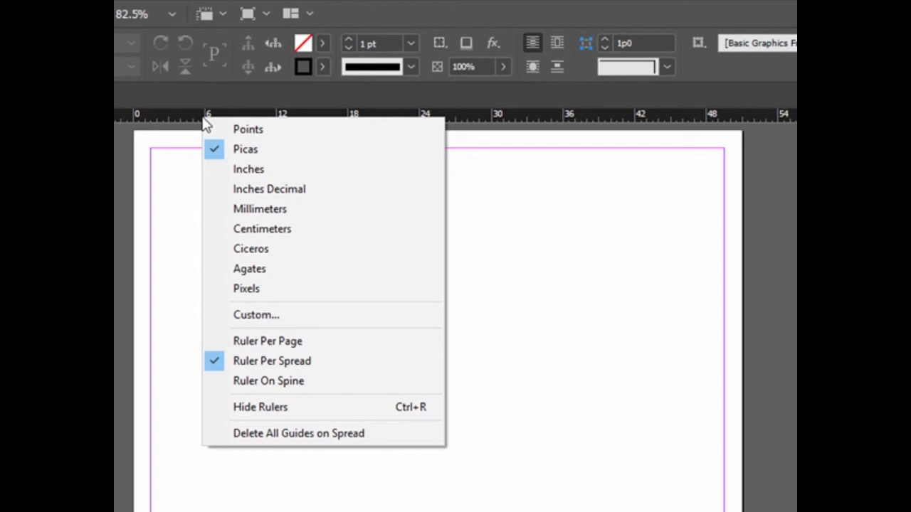
left_click(243, 170)
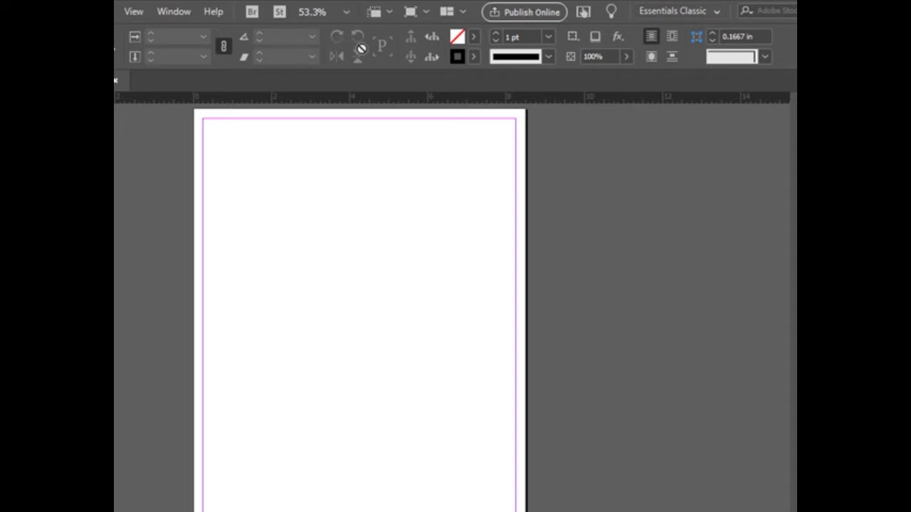
- Try the Essentials workspace and return to Essentials Classic
left_click(717, 14)
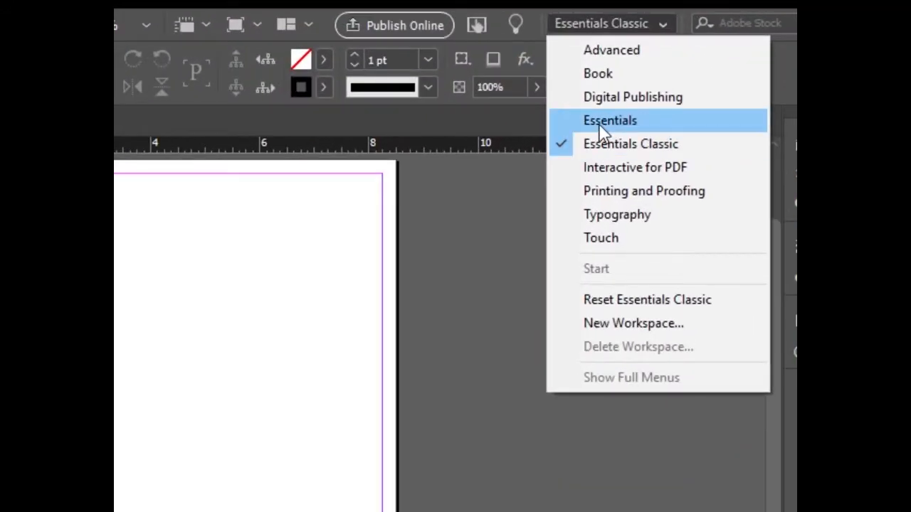
left_click(600, 128)
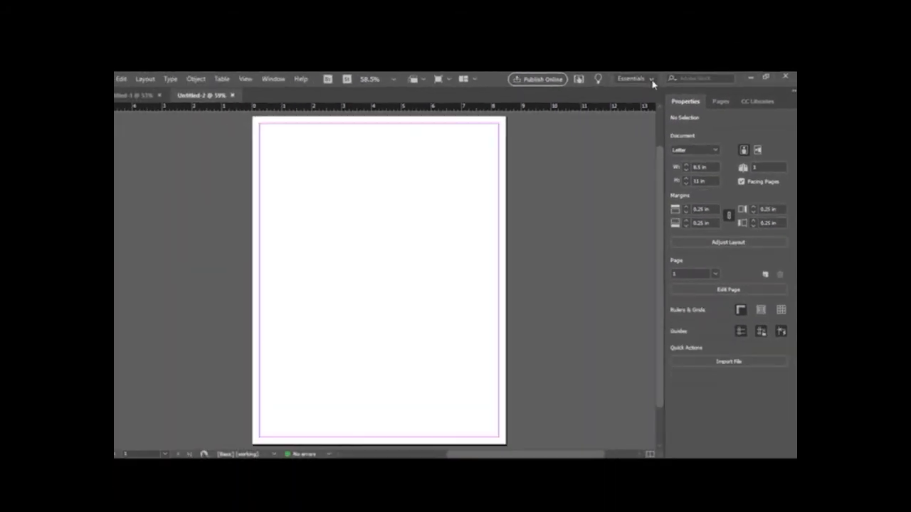
left_click(562, 64)
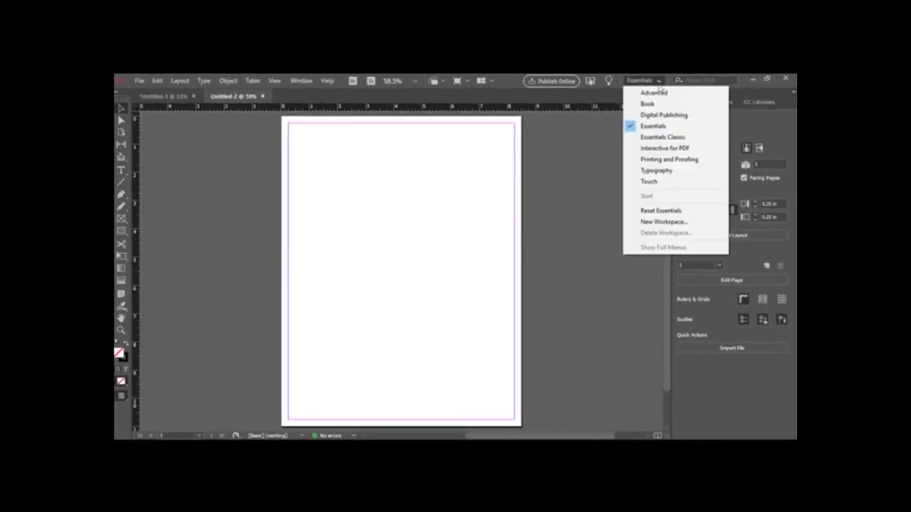
left_click(659, 138)
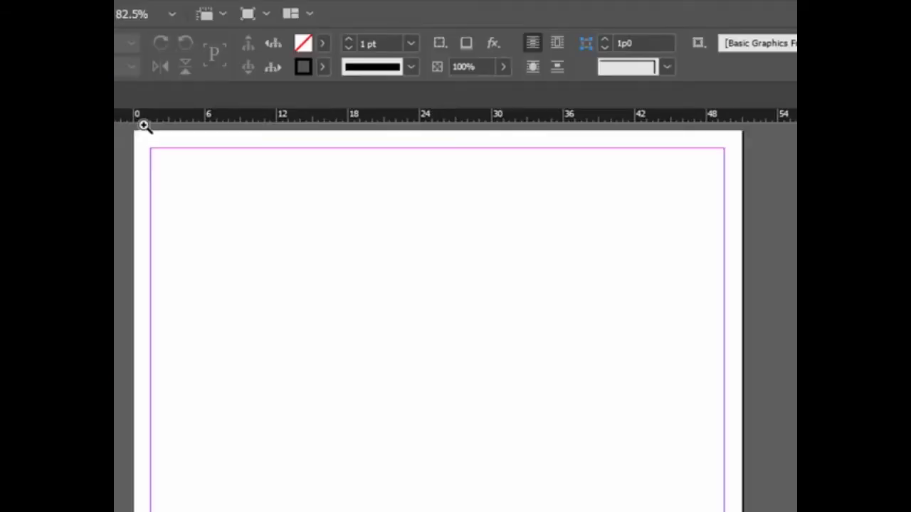
- Try moving the ruler zero point to the upper-left margin corner and 1 in beyond it, and return it to the page corner
key("ctrl+alt+shift+u")
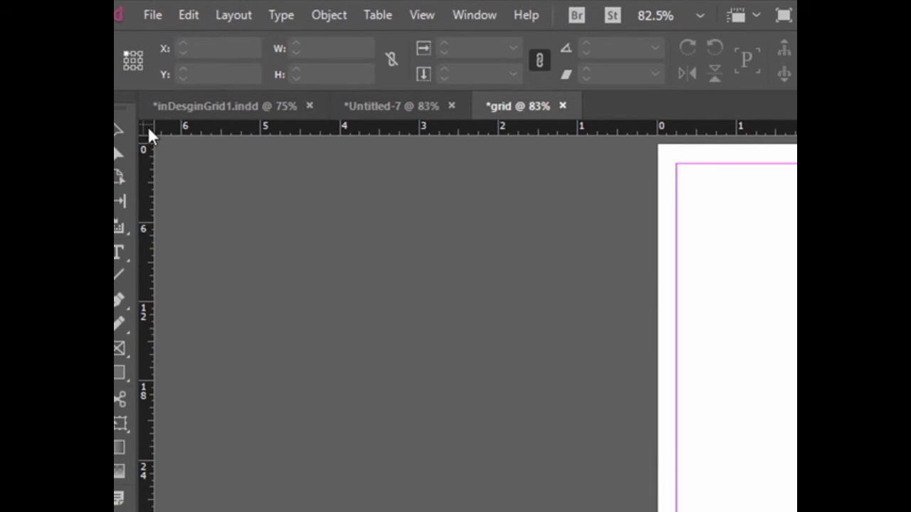
left_click_drag(148, 130, 673, 164)
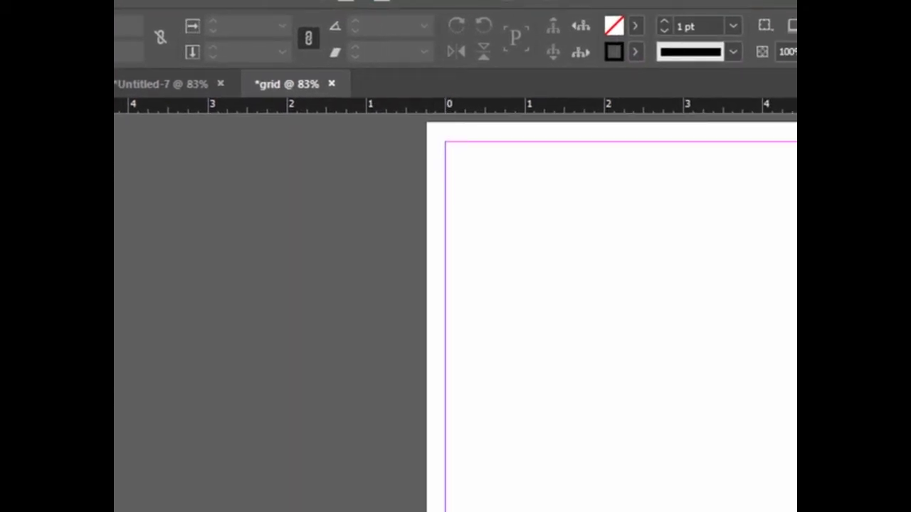
left_click_drag(121, 116, 527, 119)
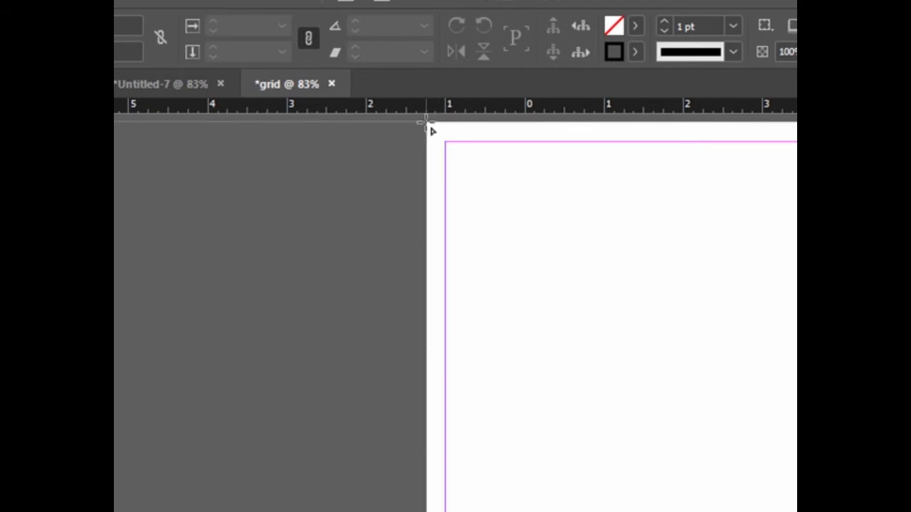
left_click_drag(427, 123, 427, 123)
key("z")
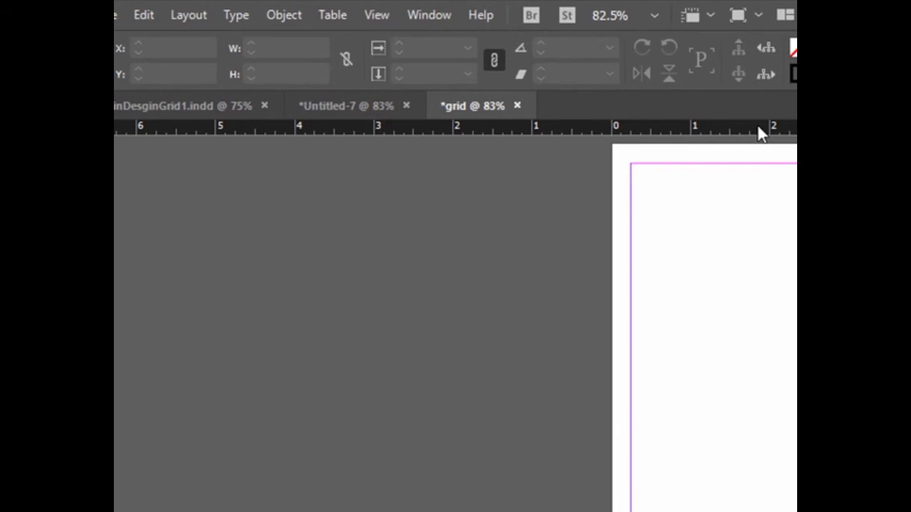
left_click(380, 15)
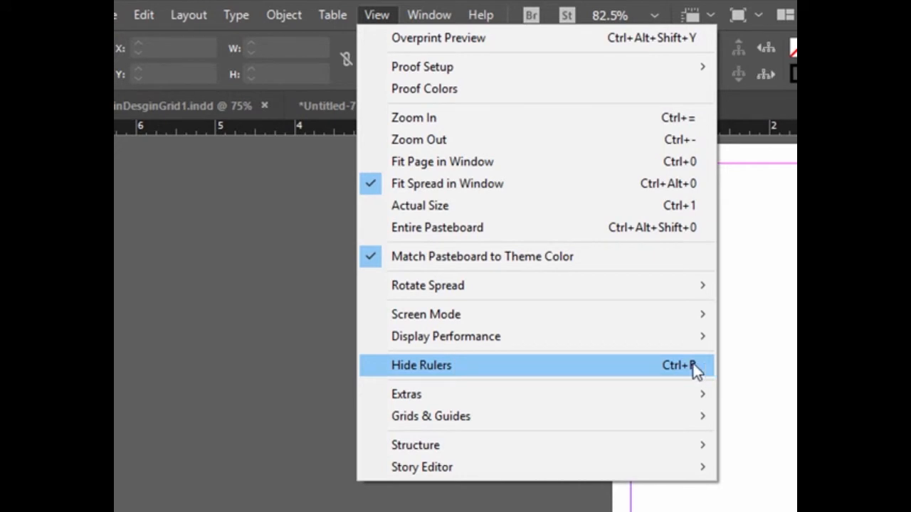
mouse_move(696, 418)
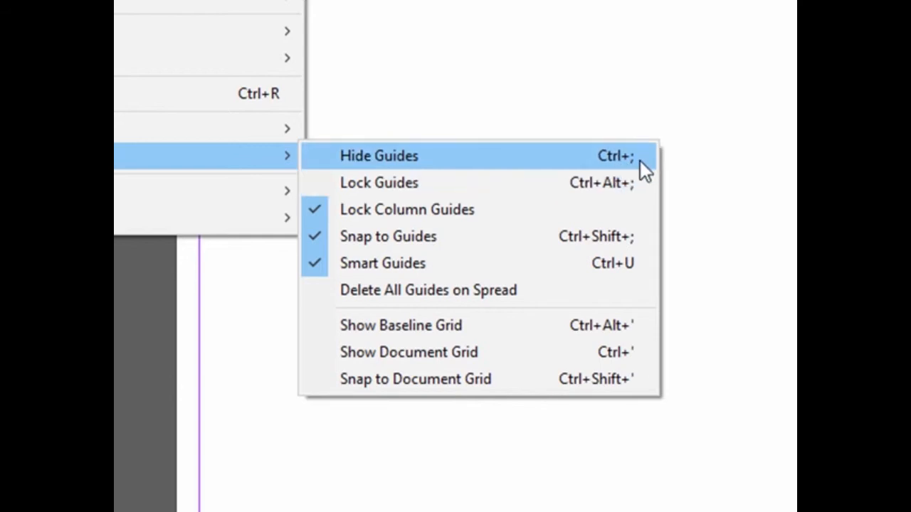
left_click(640, 161)
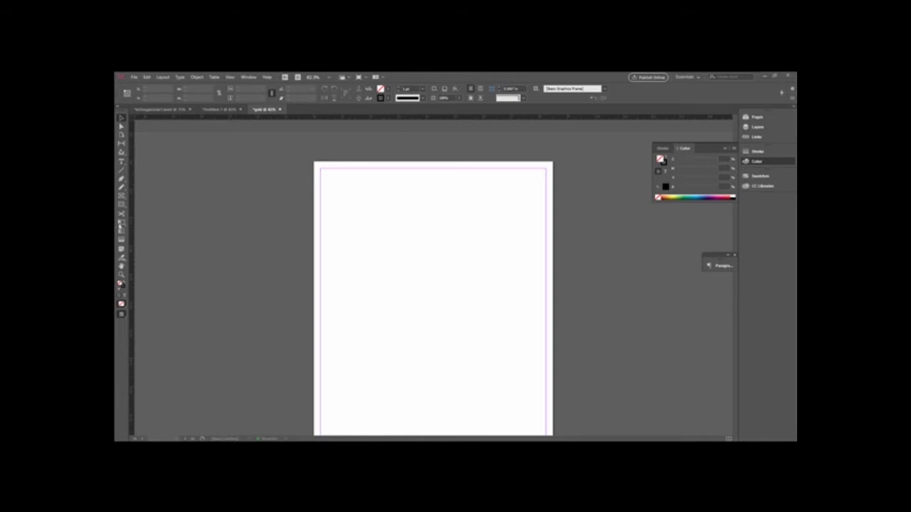
- Draw a rectangle with no fill and a 1 pt black stroke from the upper-left margin corner, about 2.5 in wide and 23p6 high
left_click(122, 207)
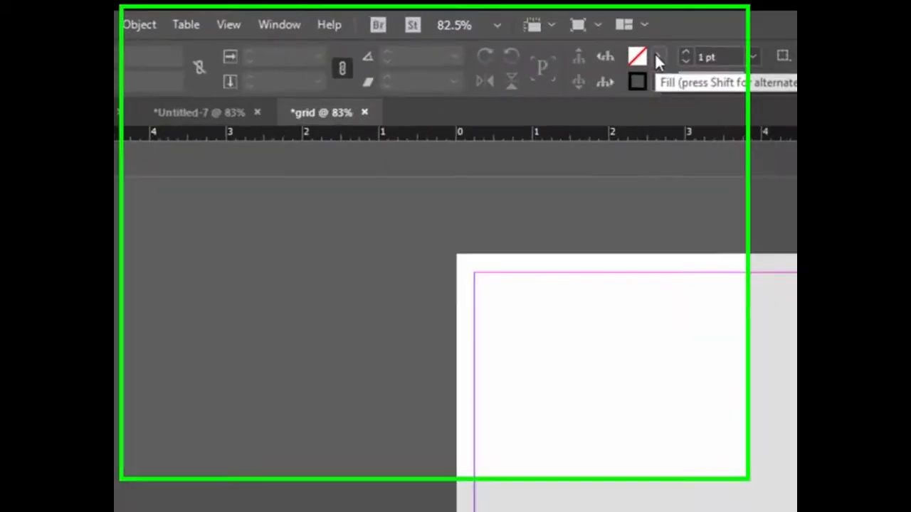
left_click(435, 85)
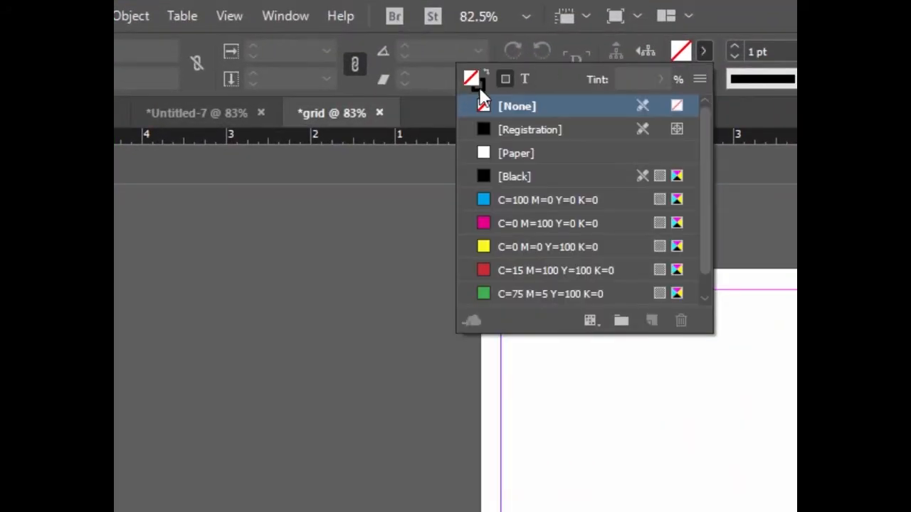
left_click(688, 54)
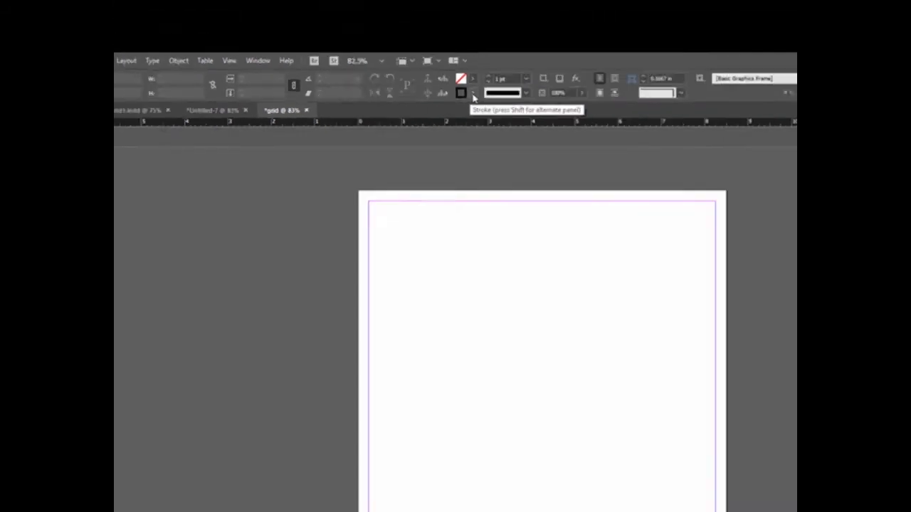
left_click(473, 96)
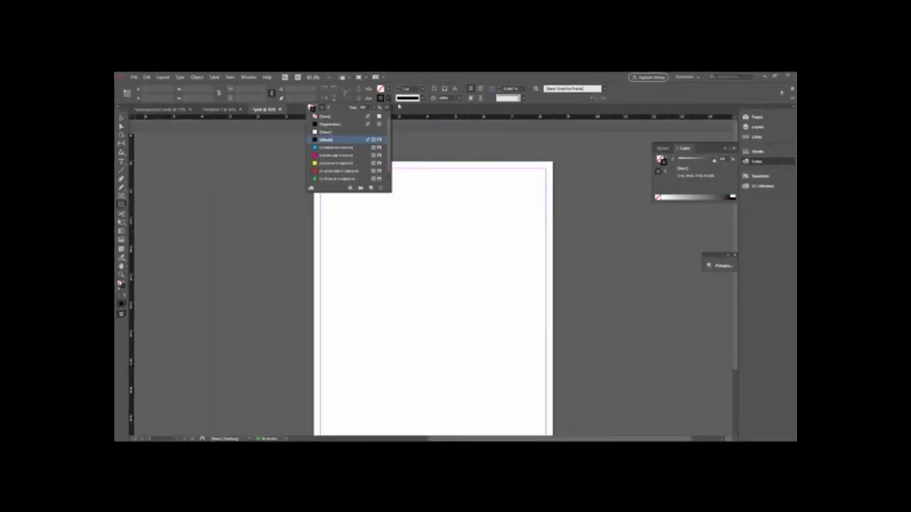
left_click(424, 91)
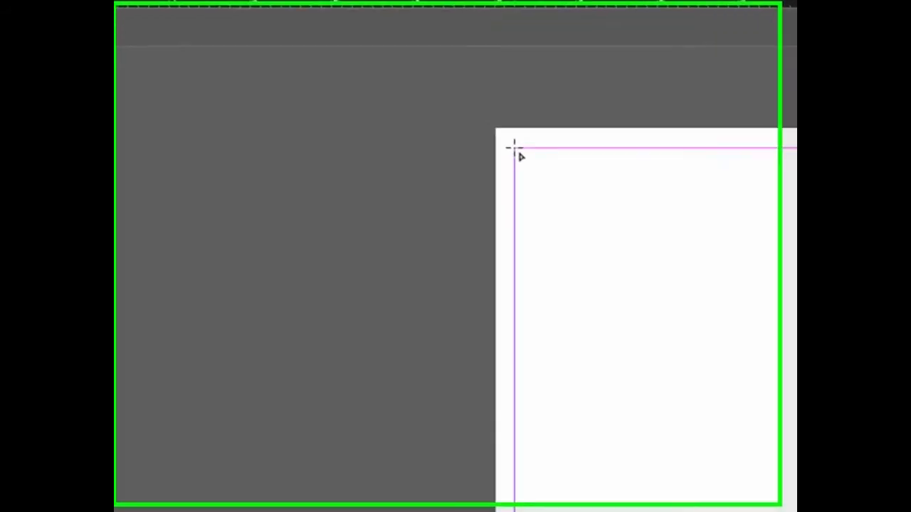
left_click_drag(321, 169, 320, 171)
left_click_drag(525, 151, 734, 478)
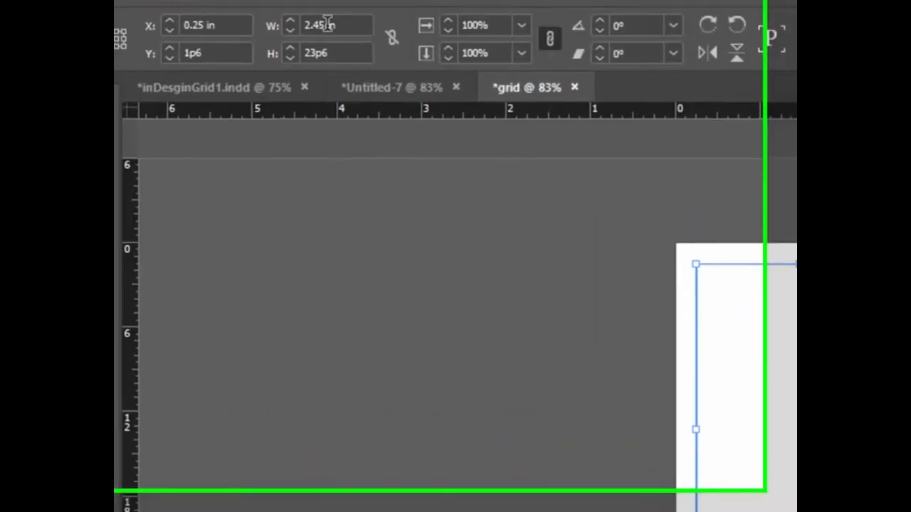
- Set the rectangle's width to 2.5 in and its height to 3 in
left_click(365, 50)
left_click_drag(366, 50, 352, 50)
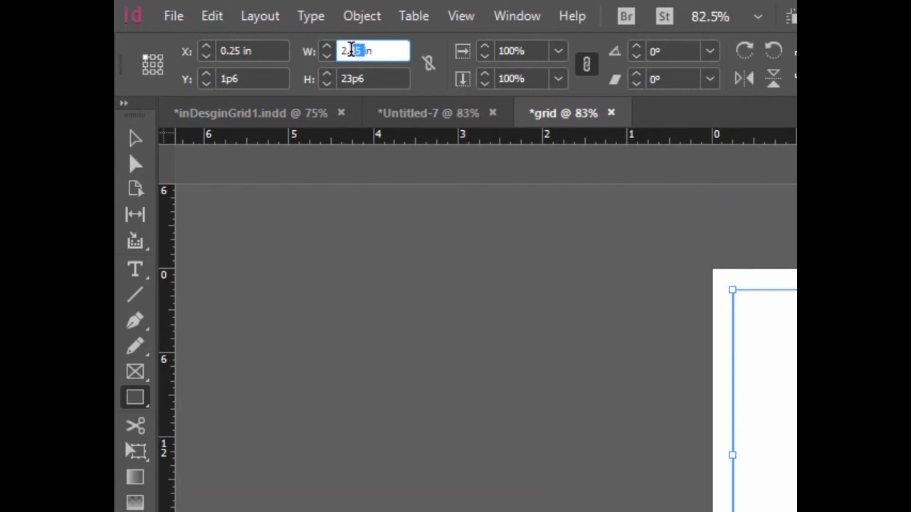
type(".5")
left_click(365, 79)
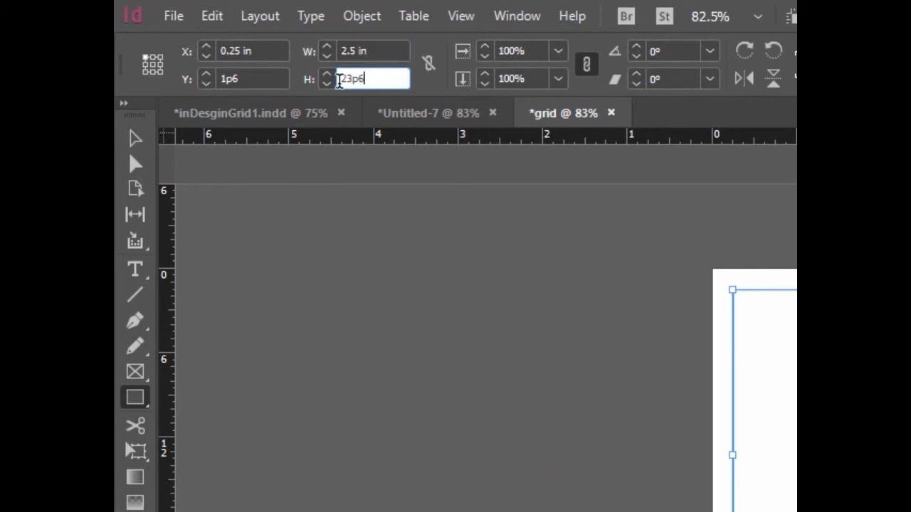
left_click(328, 84)
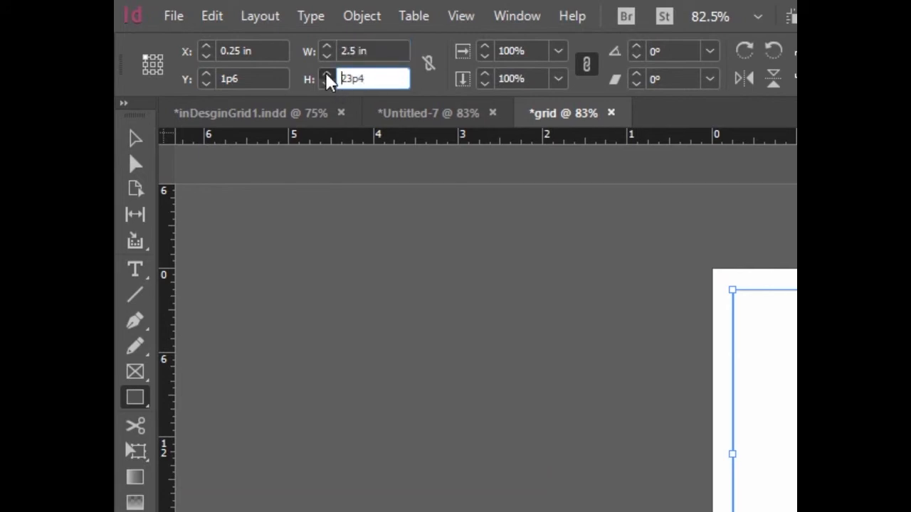
left_click_drag(375, 77, 306, 80)
type("3")
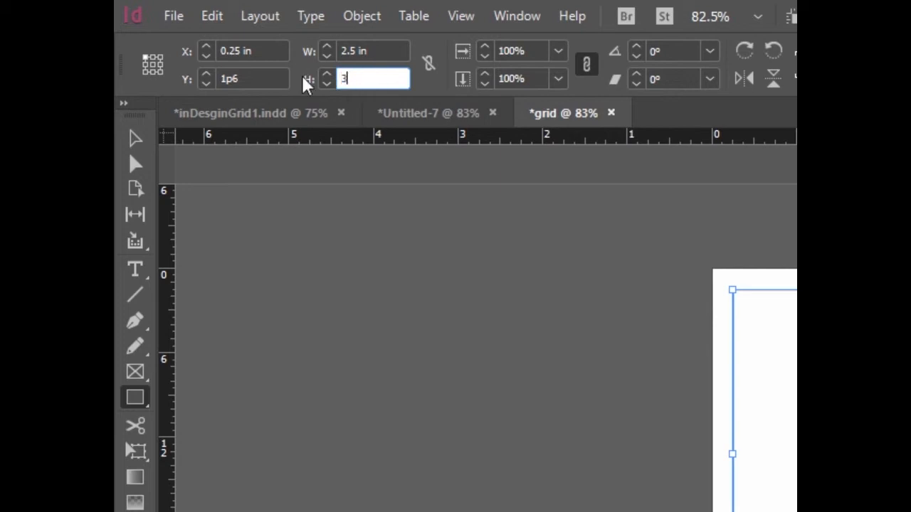
type("in")
left_click(380, 51)
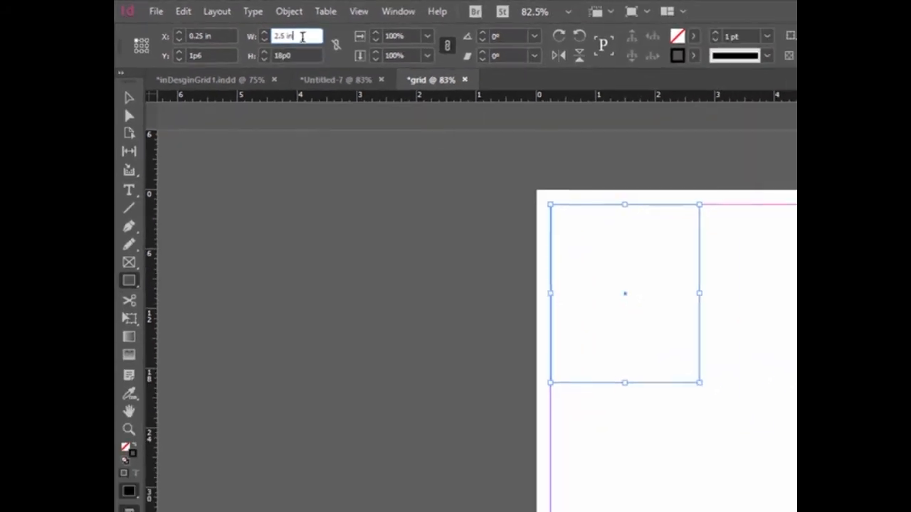
- Copy the rectangle twice along the top margin, one copy against the right margin and one centred between the outer two
left_click(128, 98)
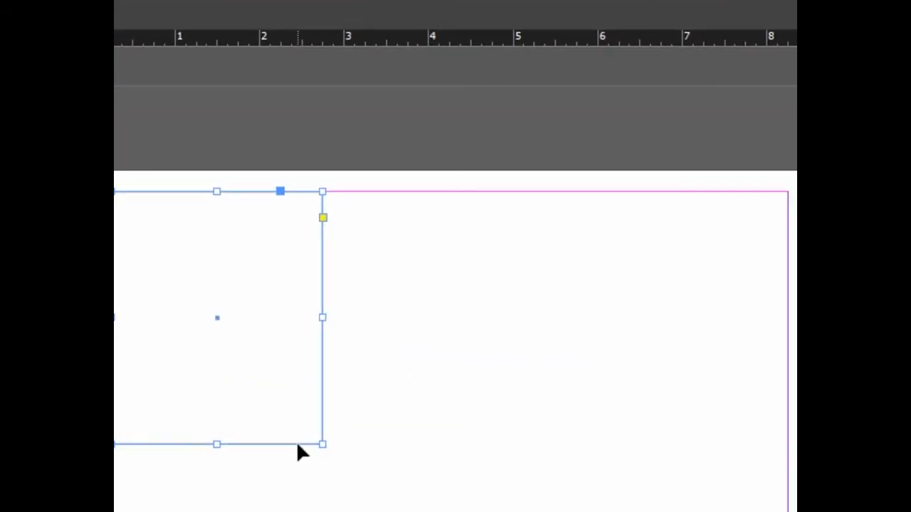
left_click_drag(298, 445, 768, 456)
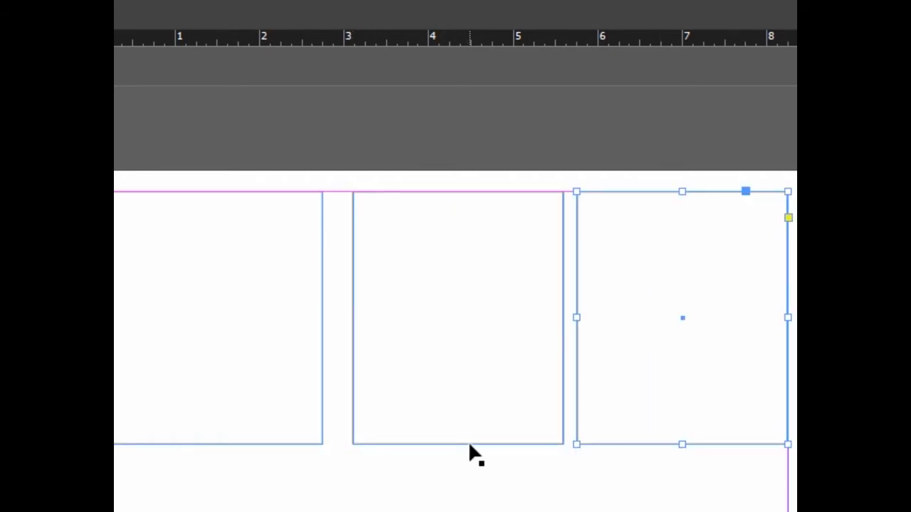
left_click_drag(469, 445, 464, 447)
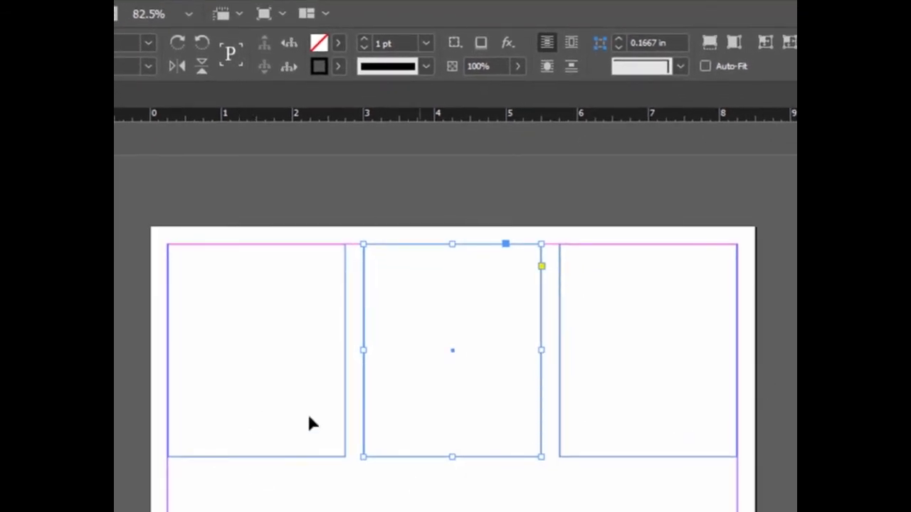
- Duplicate the row of three rectangles below the top row and undo the extra overlapping copy
left_click_drag(251, 390, 660, 429)
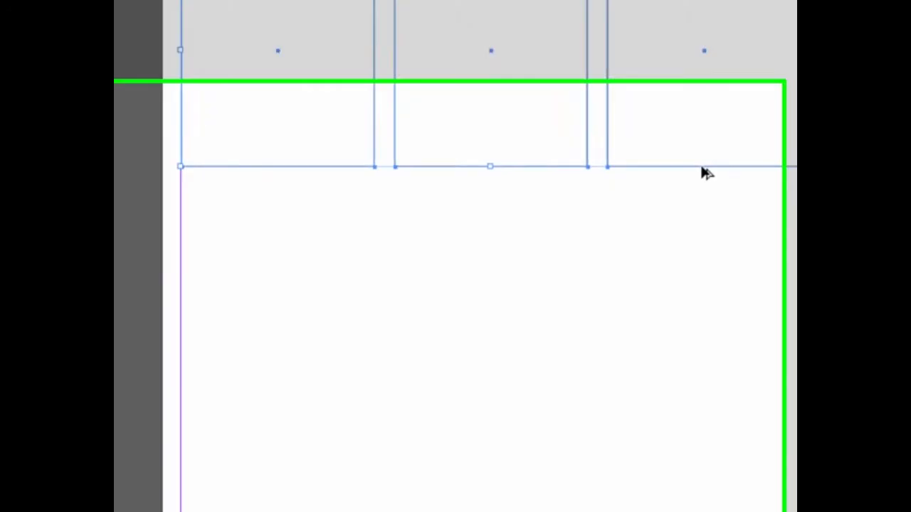
left_click_drag(648, 458, 652, 511)
left_click_drag(724, 302, 722, 417)
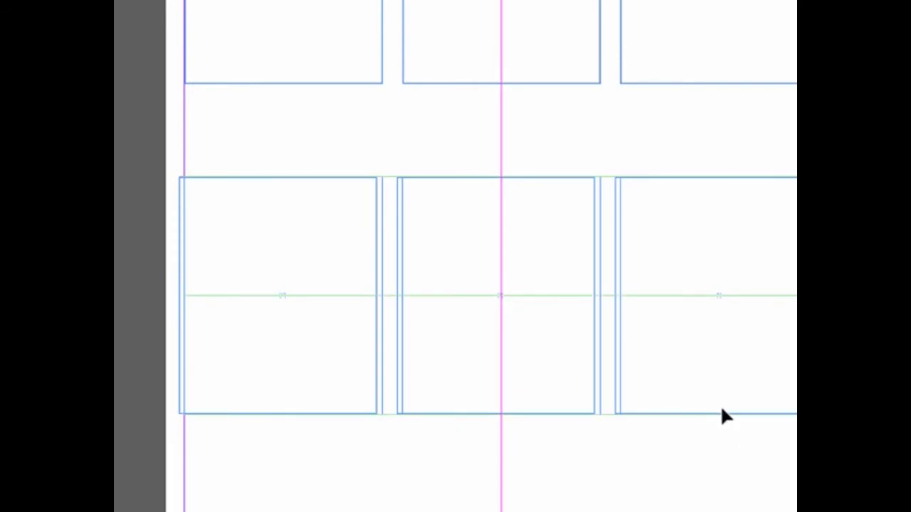
left_click(675, 448)
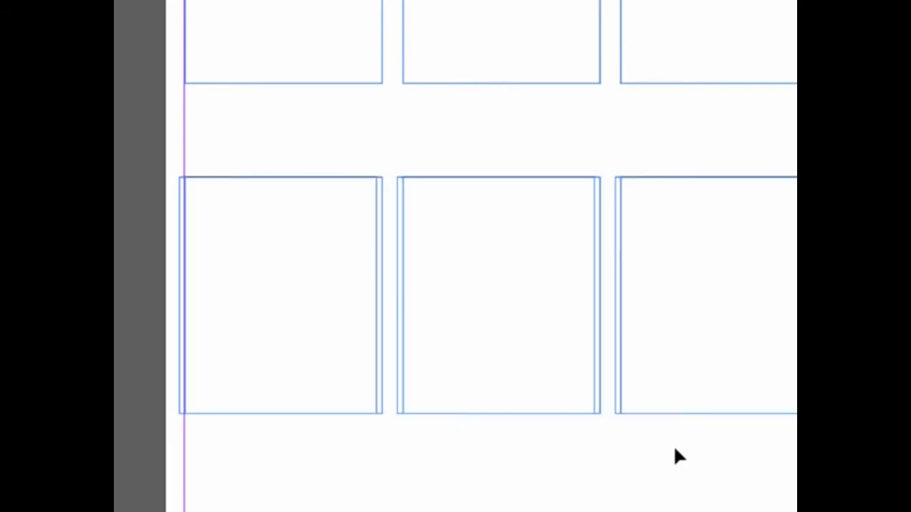
key("ctrl+z")
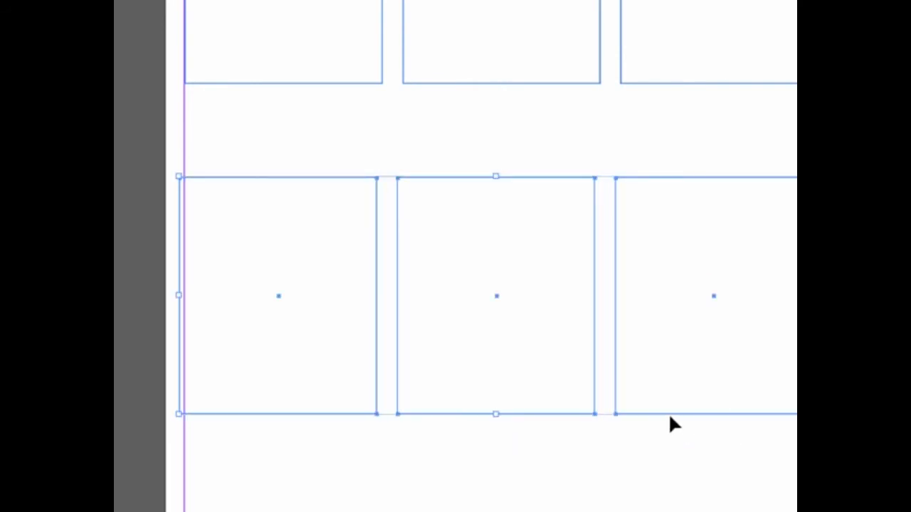
- Nudge the new row of rectangles right until its first rectangle lines up with the left margin
left_click_drag(329, 351, 732, 356)
key("Right")
key("Right")
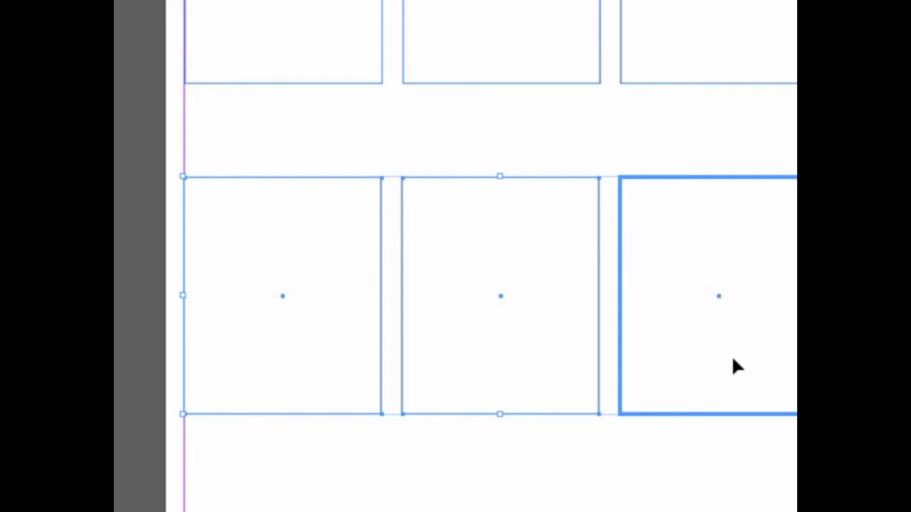
left_click(646, 144)
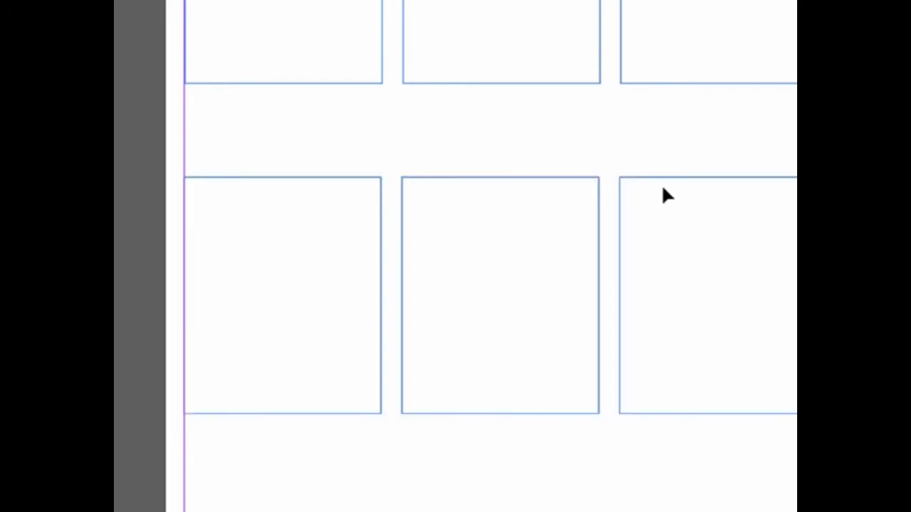
- Duplicate the row of three rectangles downward to form a third row at the bottom margin
scroll(661, 183, "down", 3)
left_click_drag(310, 97, 763, 140)
left_click_drag(311, 199, 313, 463)
scroll(415, 388, "up", 1)
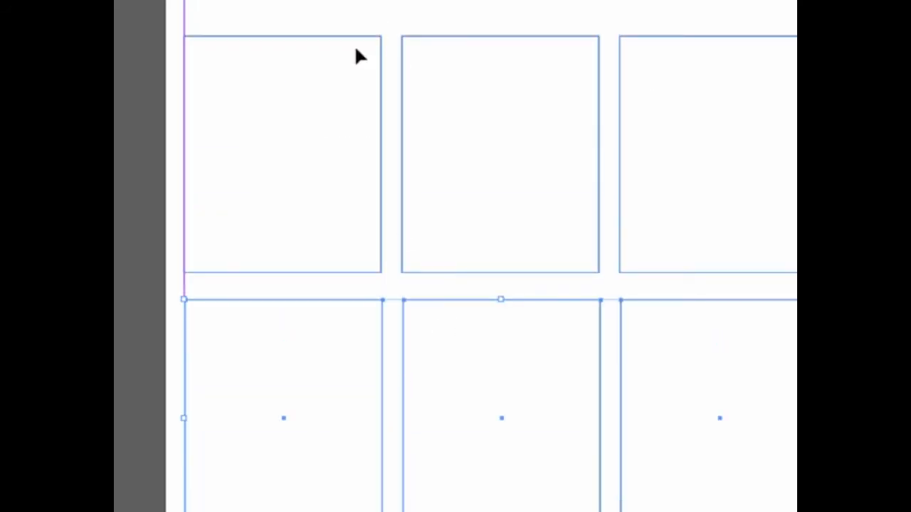
- Nudge the middle row of rectangles up until the gaps above and below it are about equal
left_click_drag(310, 96, 679, 153)
key("Up")
key("Up")
key("Up")
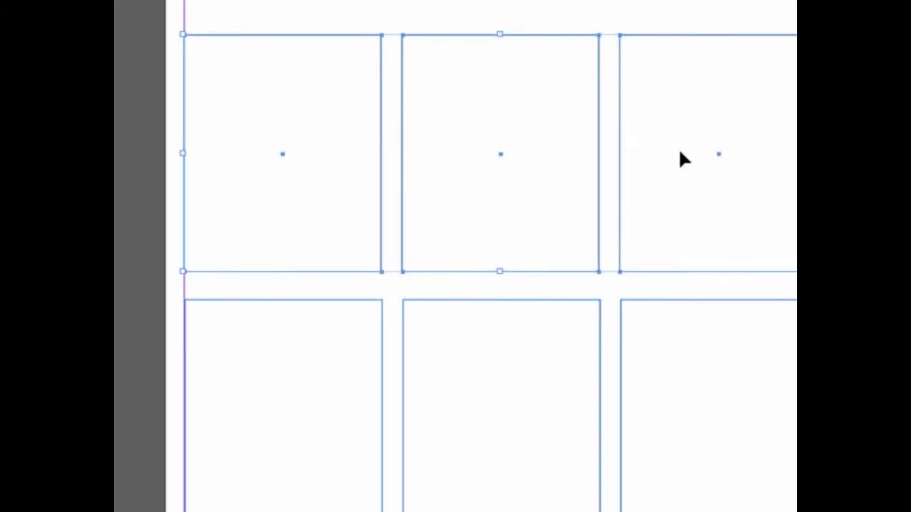
key("Up")
key("Up")
key("Up")
key("Up")
key("Up")
key("Up")
key("Up")
key("Up")
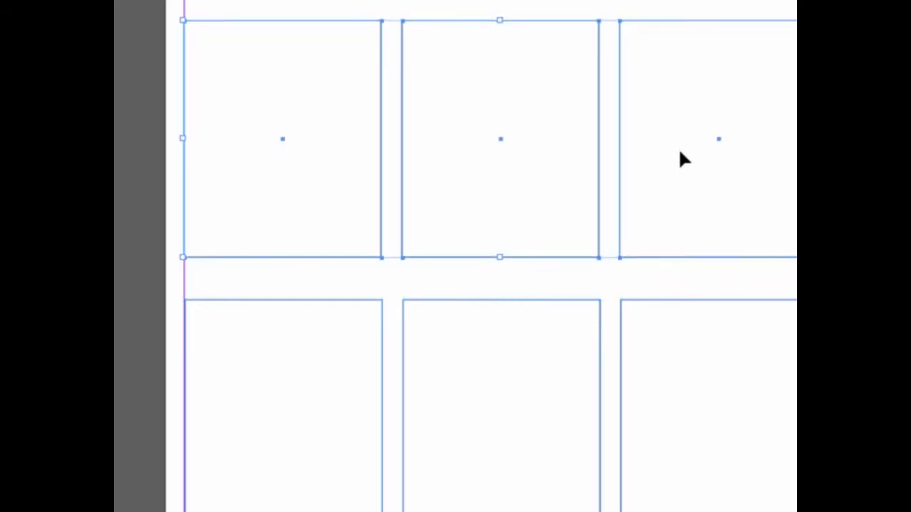
key("Up")
key("Up")
key("Up")
key("Up")
key("Up")
key("Up")
key("Up")
key("Up")
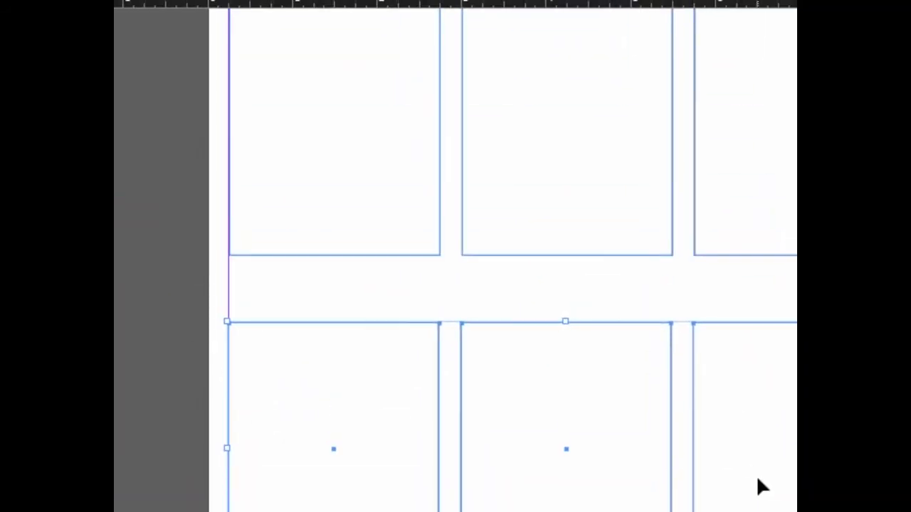
scroll(756, 487, "up", 3)
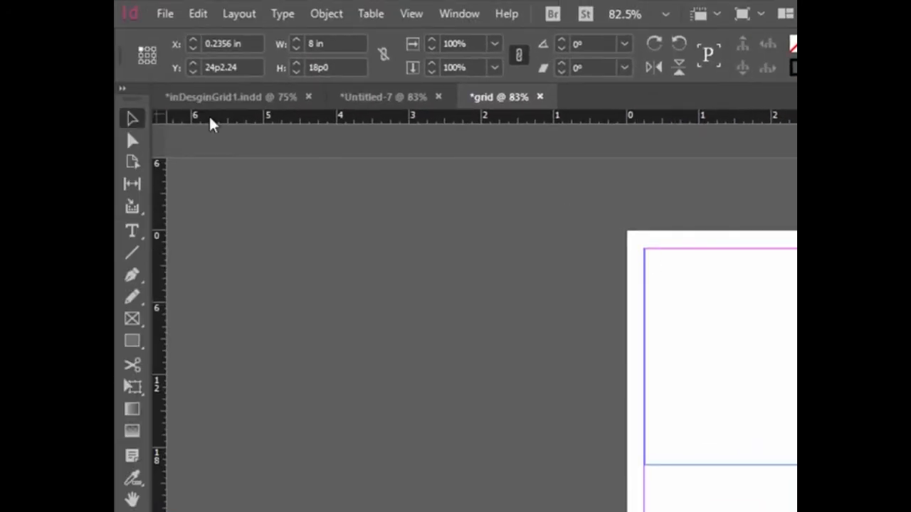
- Move the ruler zero point to the upper-left margin corner and add vertical guides at 0.5, 1 and 1.5 in
left_click_drag(179, 122, 646, 254)
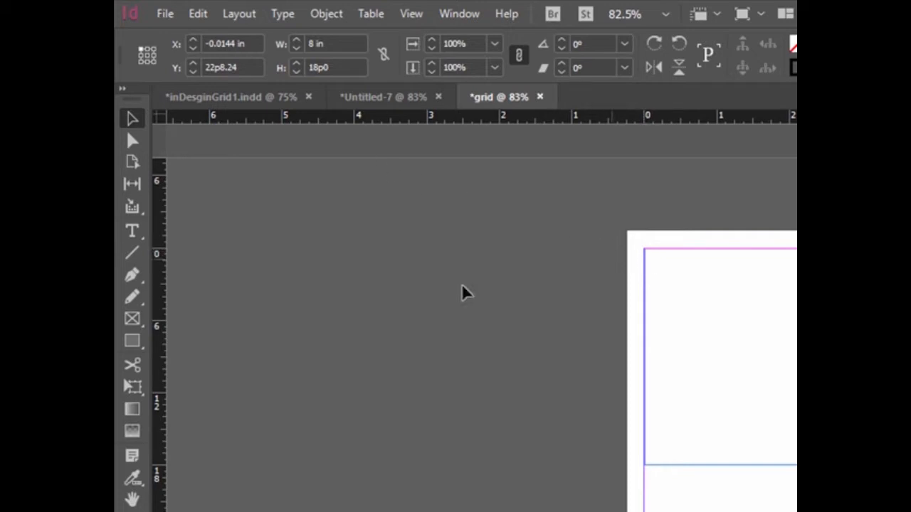
left_click_drag(162, 318, 680, 334)
left_click_drag(158, 325, 755, 337)
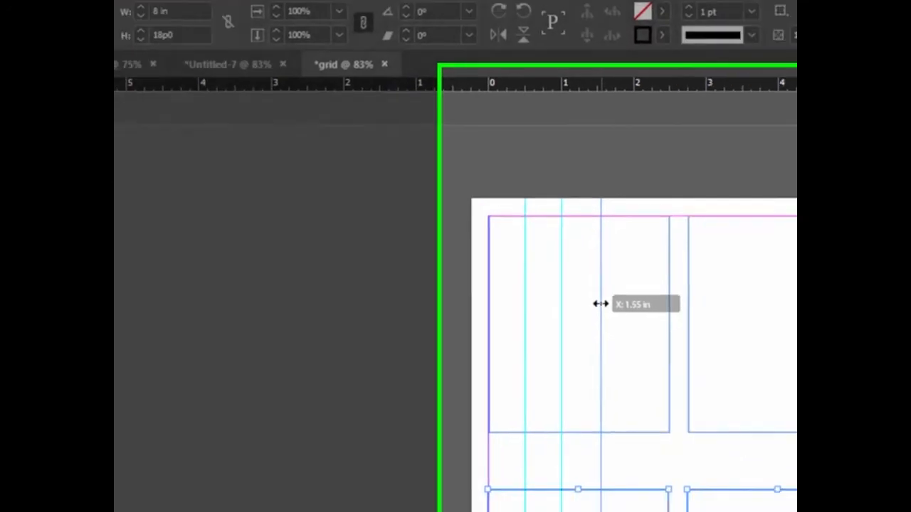
left_click_drag(599, 303, 599, 304)
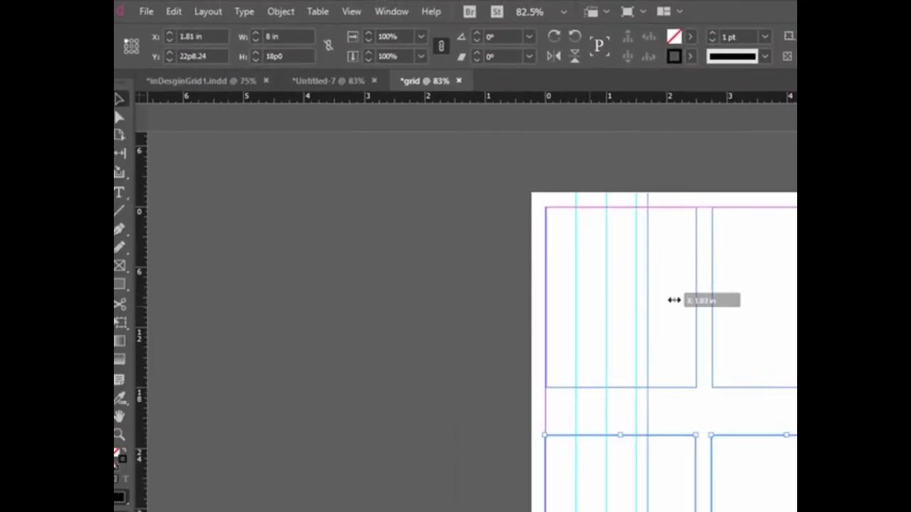
- Add vertical guides at 2 in and every 0.5 in from about 3.25 to 4.75 in and from 6 to 7.5 in
left_click_drag(671, 301, 740, 303)
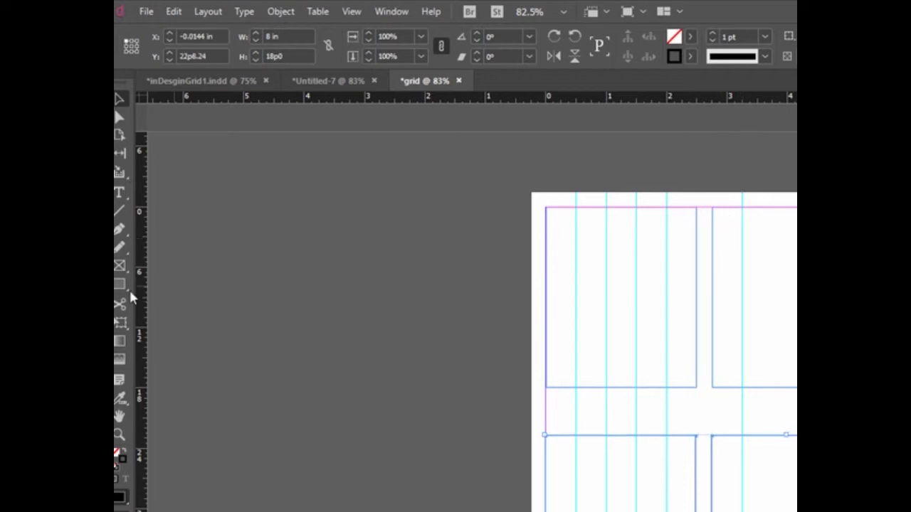
left_click_drag(142, 325, 772, 305)
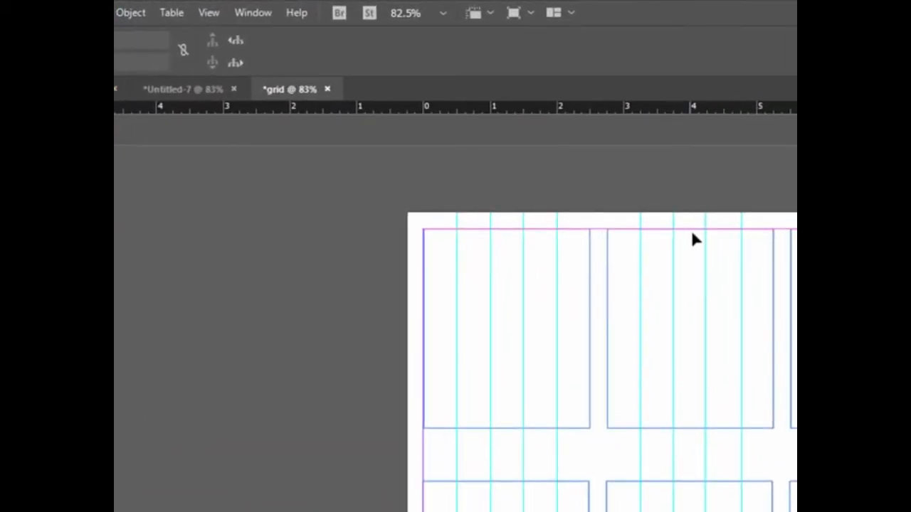
left_click(741, 254)
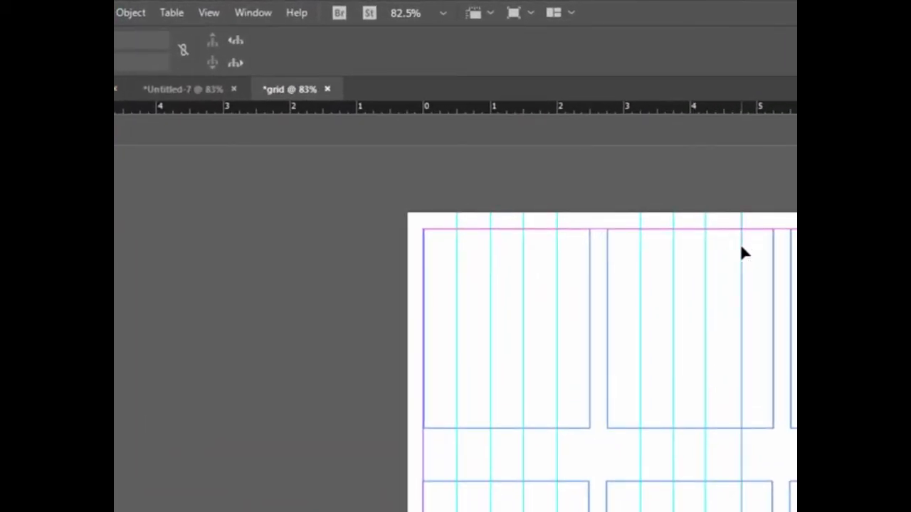
left_click_drag(741, 258, 742, 258)
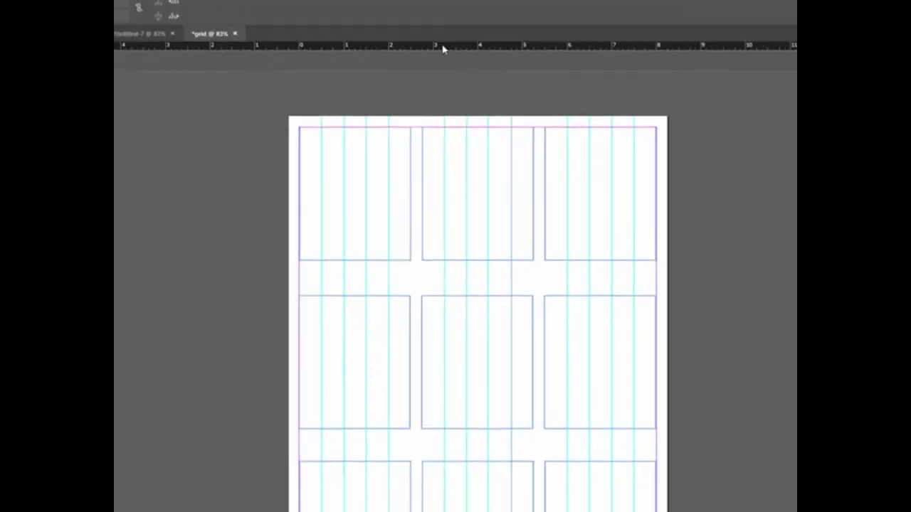
- Add horizontal guides about 0.25 in apart across the top row, 1 in across the middle row and 0.5 in across the bottom row
left_click_drag(443, 56, 445, 144)
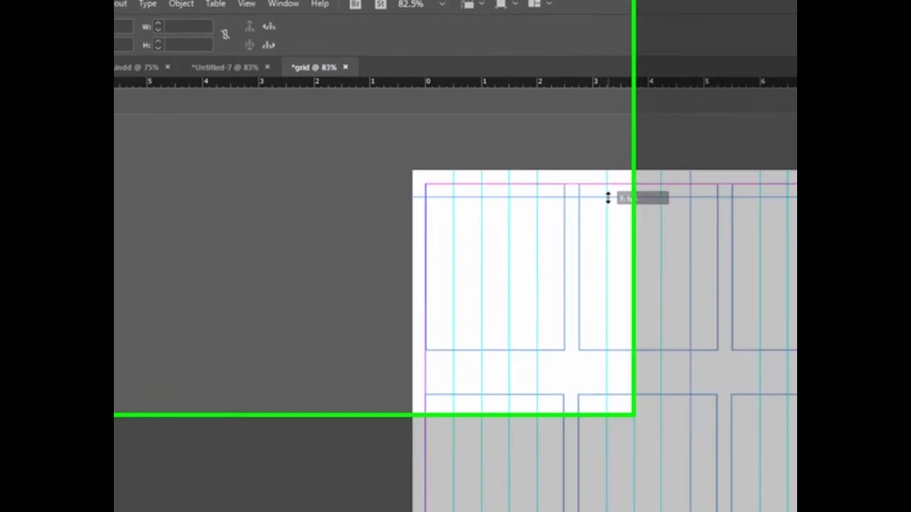
left_click_drag(607, 198, 608, 198)
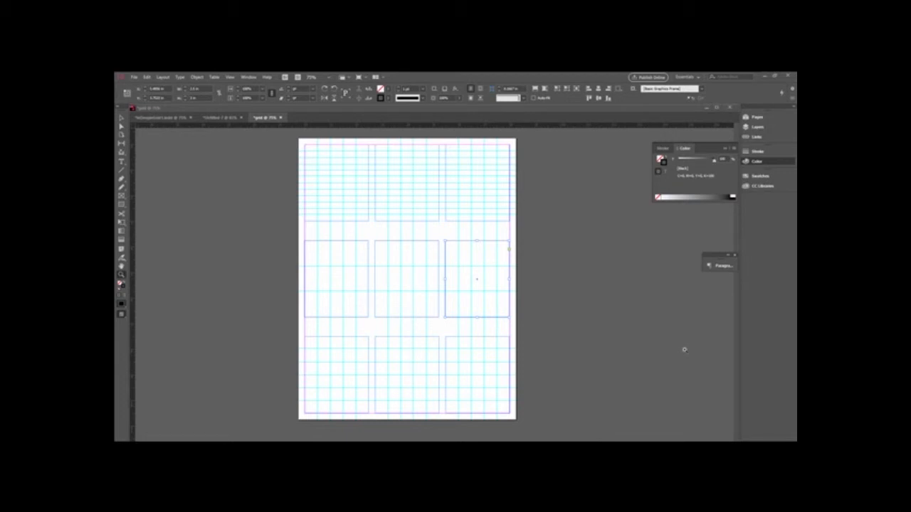
- Review the coloured grid designs in the inDesginGrid1.indd document and return to the grid document
left_click(163, 117)
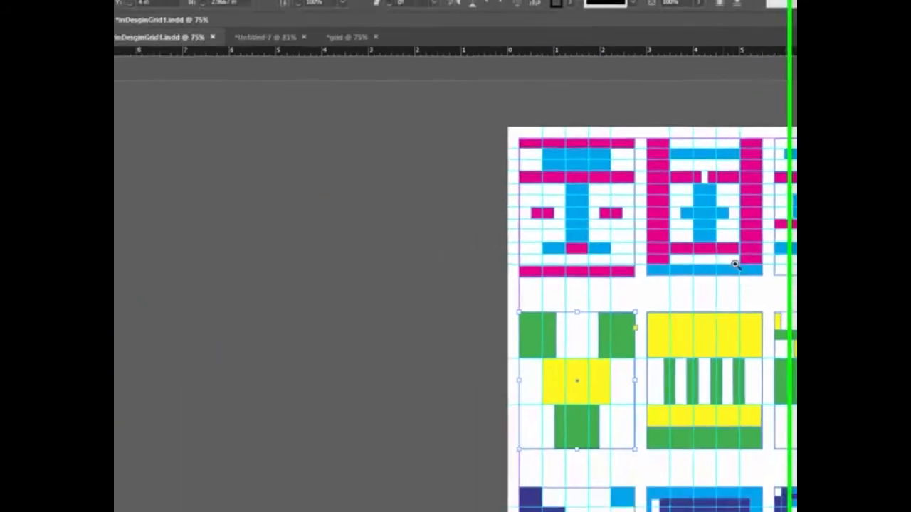
left_click(381, 40)
scroll(365, 172, "up", 2)
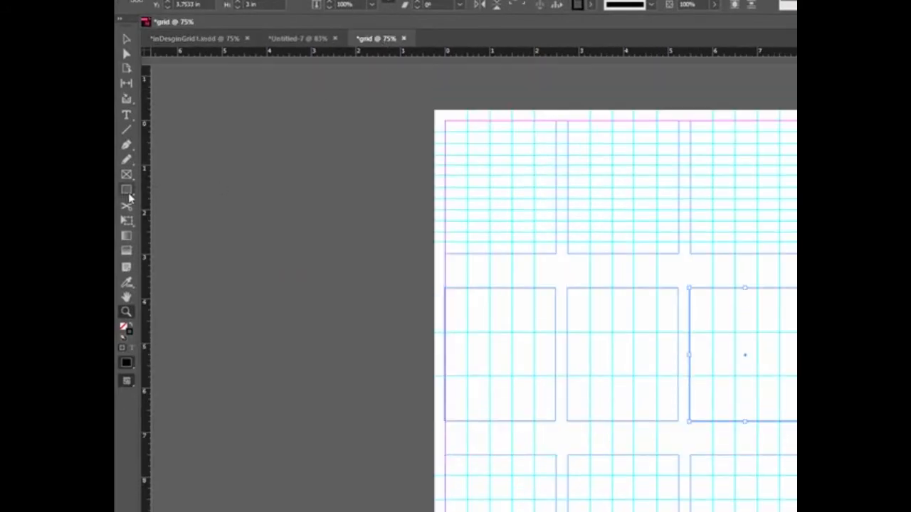
- Fill the middle row's right-hand rectangle with cyan (C=100 M=0 Y=0 K=0) and set its stroke to None
left_click(127, 191)
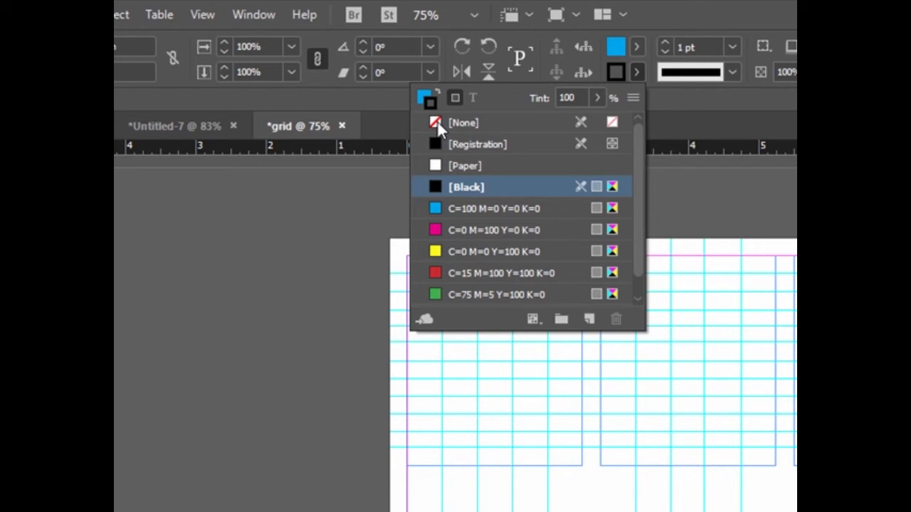
left_click(437, 122)
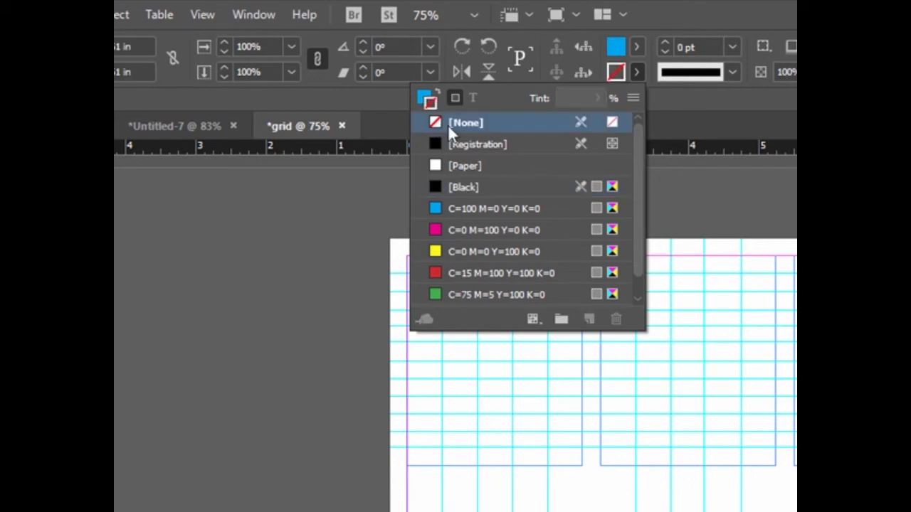
left_click(735, 149)
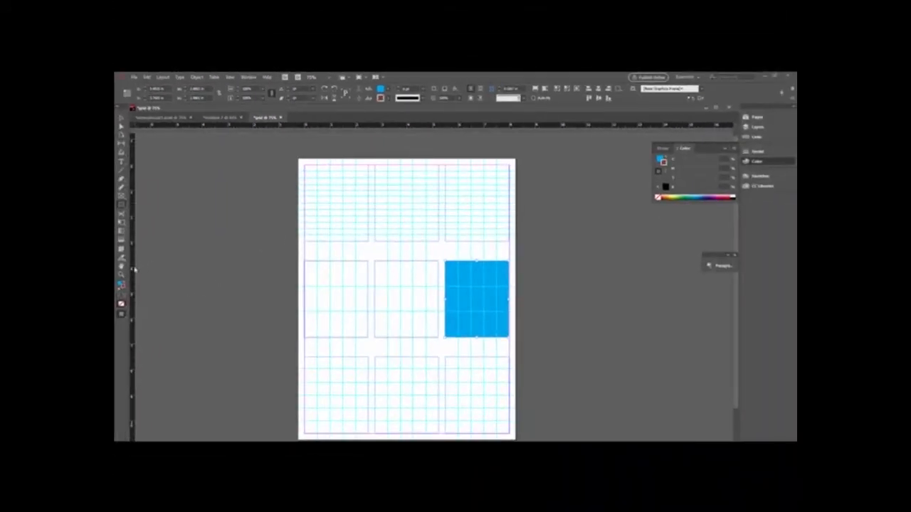
- Return the cyan rectangle in the middle row to no fill and a 1 pt black stroke
left_click(121, 275)
left_click(349, 236)
left_click(431, 266)
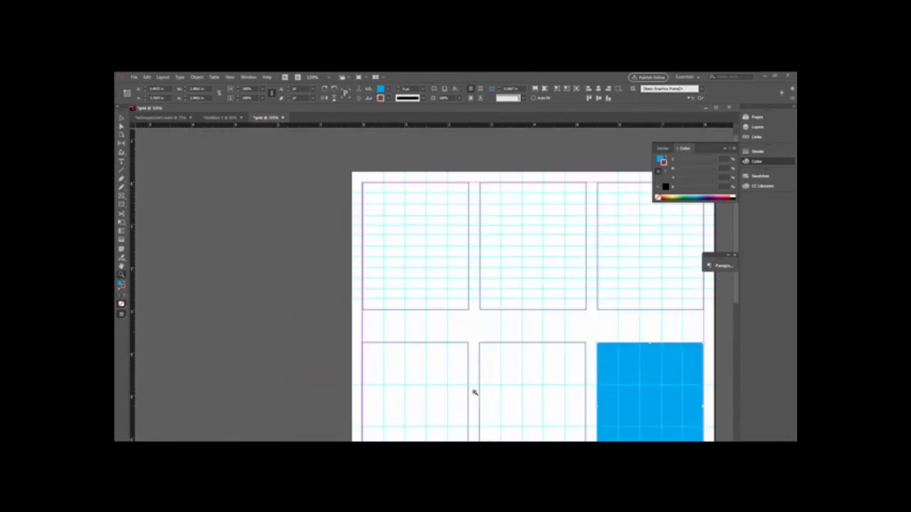
left_click(121, 118)
left_click(387, 89)
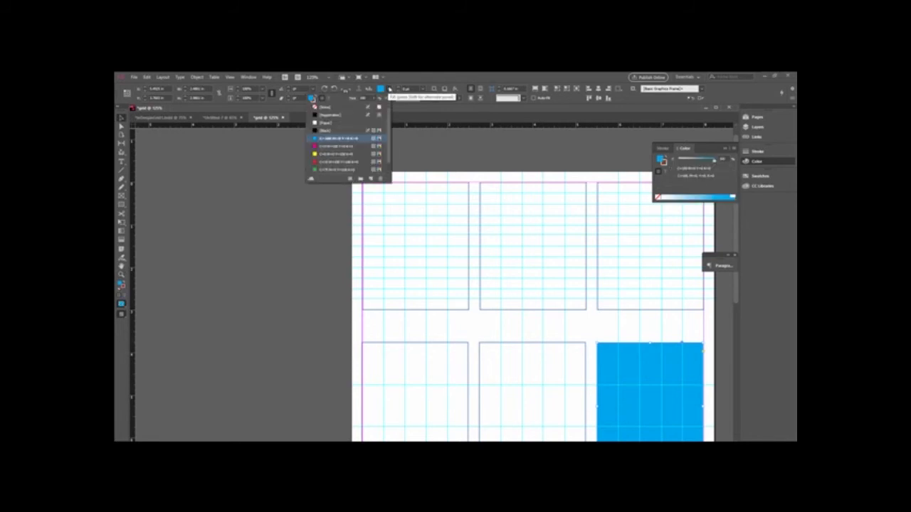
left_click(319, 108)
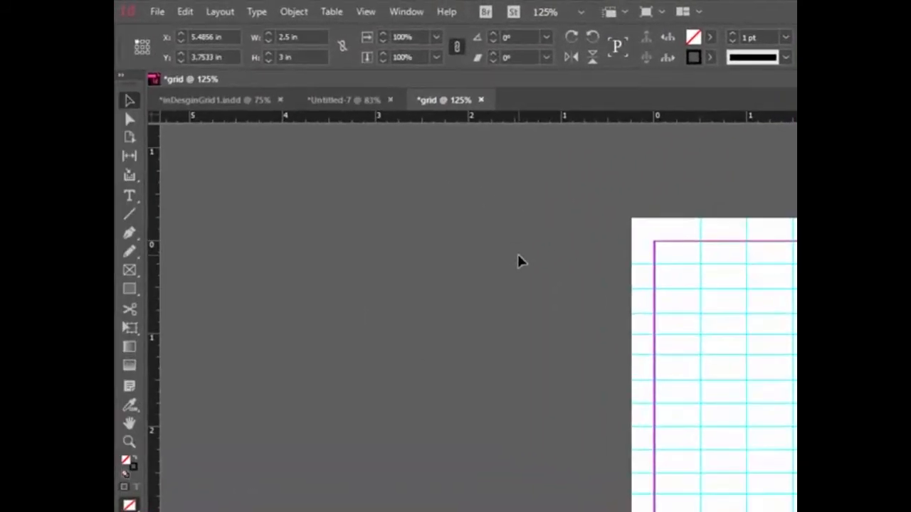
- Draw a cyan (C=100 M=0 Y=0 K=0) rectangle without stroke, about 1.5 by 0.53 in, on the upper guides of the top-left grid
left_click(182, 167)
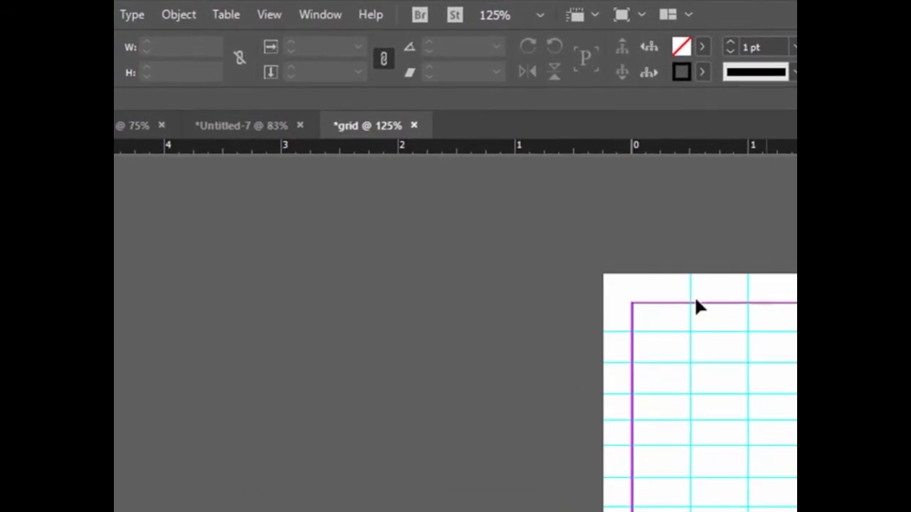
left_click(702, 47)
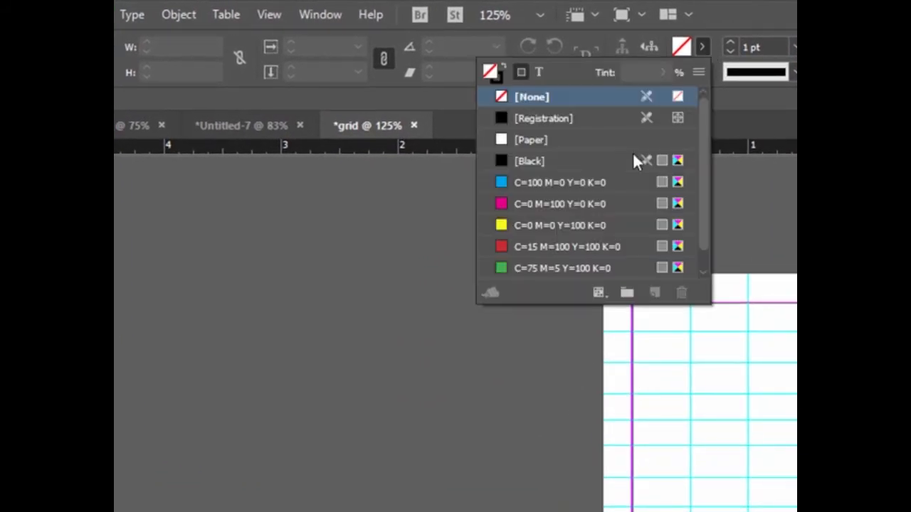
left_click(522, 184)
left_click(702, 72)
left_click(530, 122)
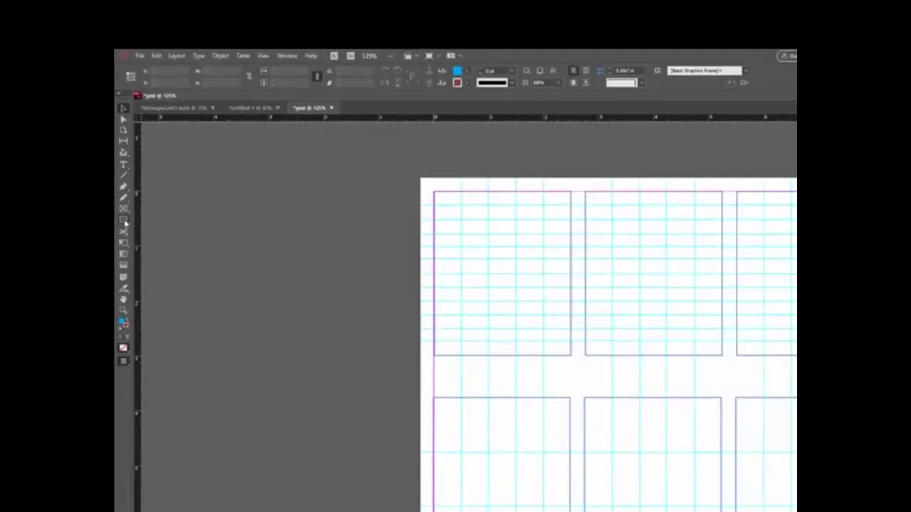
left_click(123, 220)
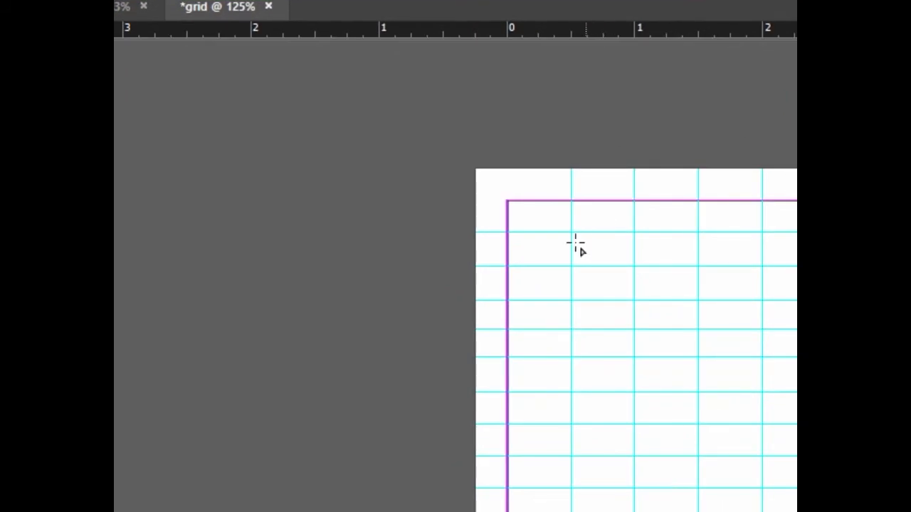
left_click_drag(570, 233, 763, 301)
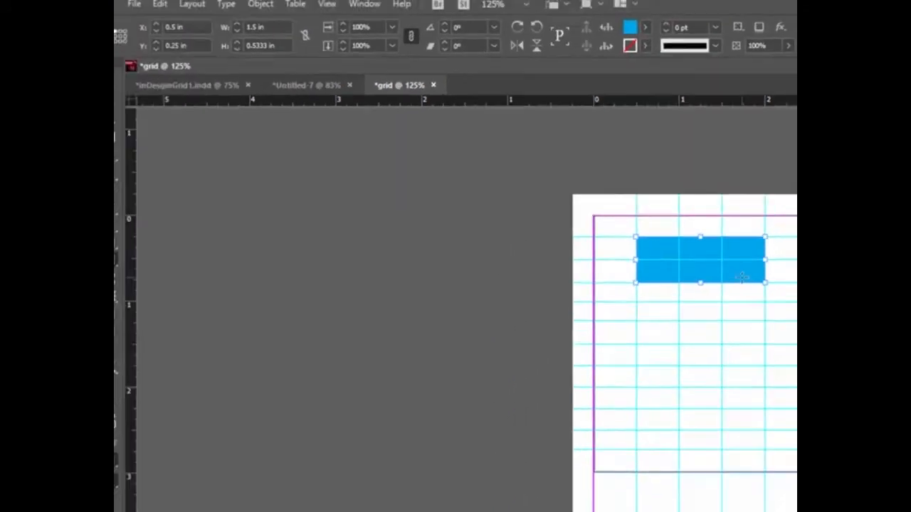
left_click(131, 91)
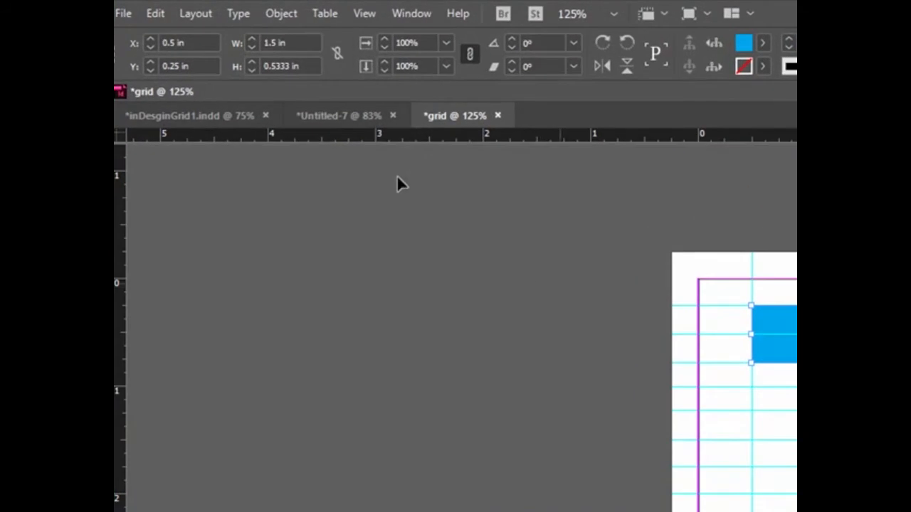
left_click(624, 311)
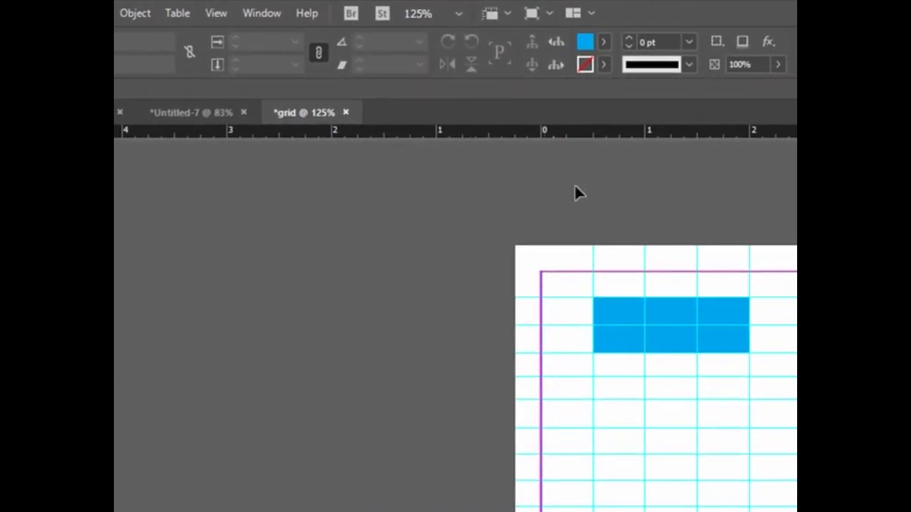
- Draw a magenta (C=0 M=100 Y=0 K=0) rectangle two guide rows high, centred one row below the cyan rectangle
left_click(602, 42)
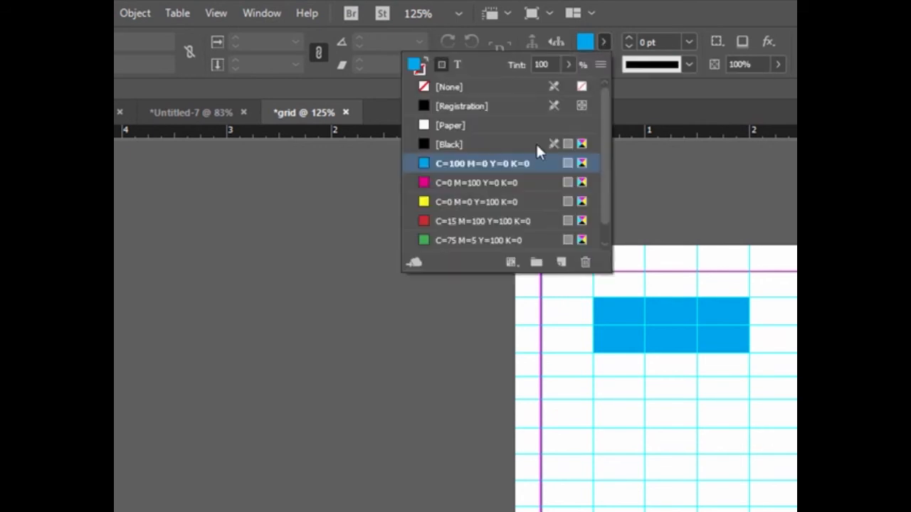
left_click(428, 180)
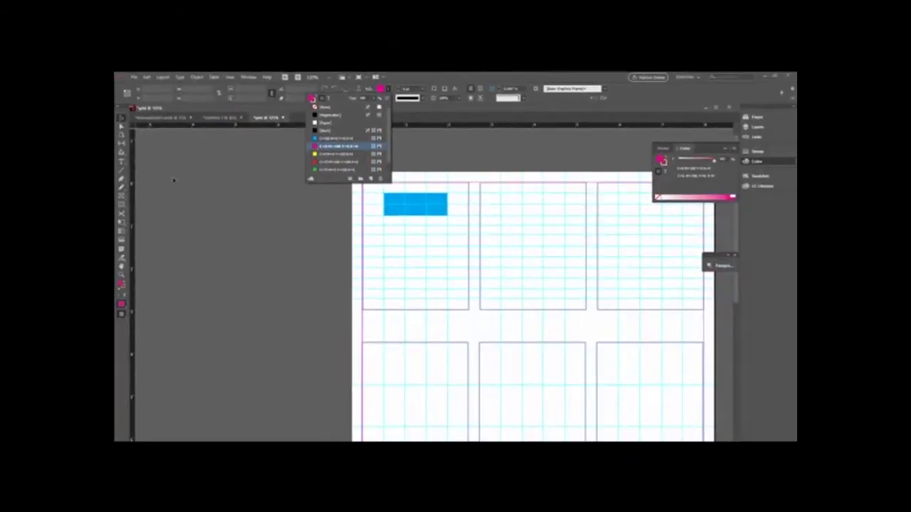
left_click(122, 206)
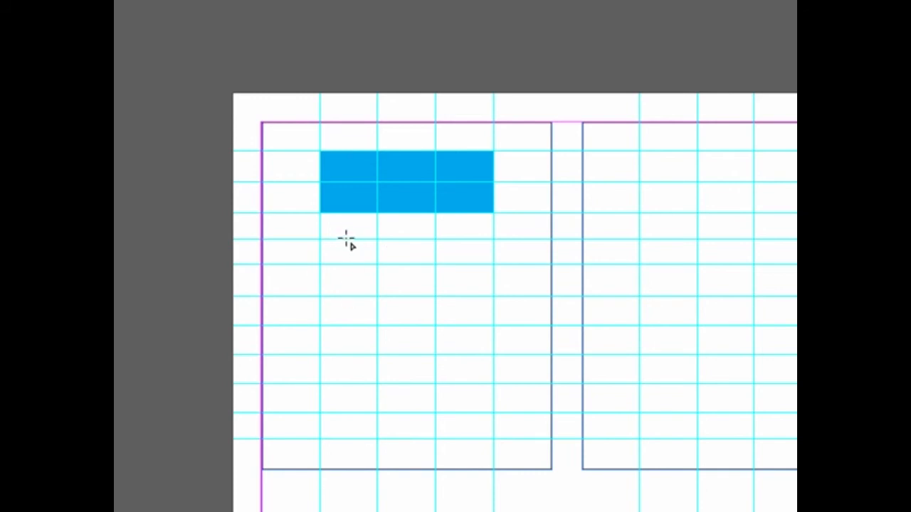
left_click_drag(345, 241, 467, 296)
left_click_drag(468, 295, 468, 295)
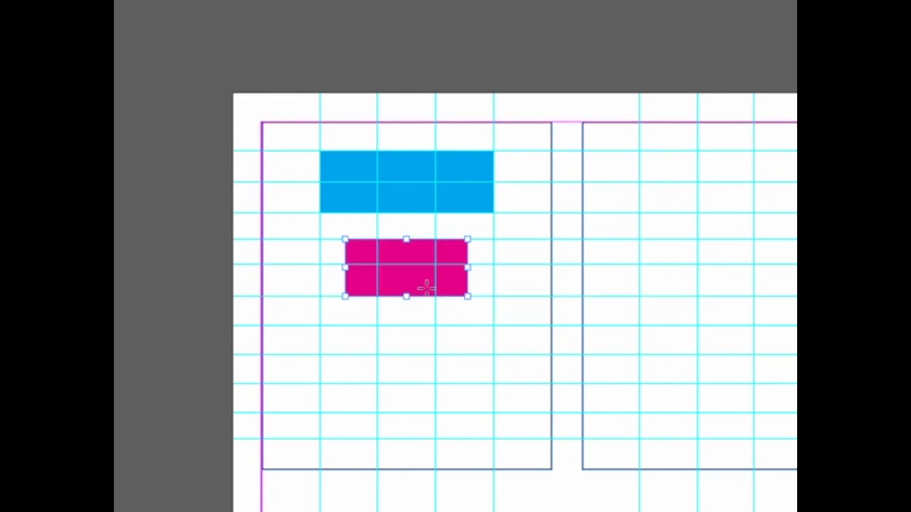
left_click_drag(345, 267, 345, 266)
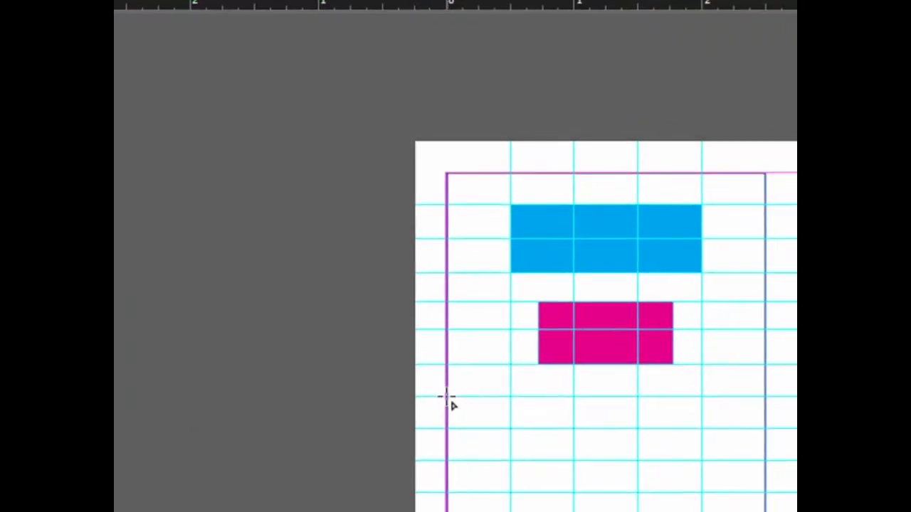
- Draw a magenta bar about 2.49 by 0.25 in across the full width of the top-left grid, one row below the magenta rectangle
left_click_drag(446, 397, 755, 426)
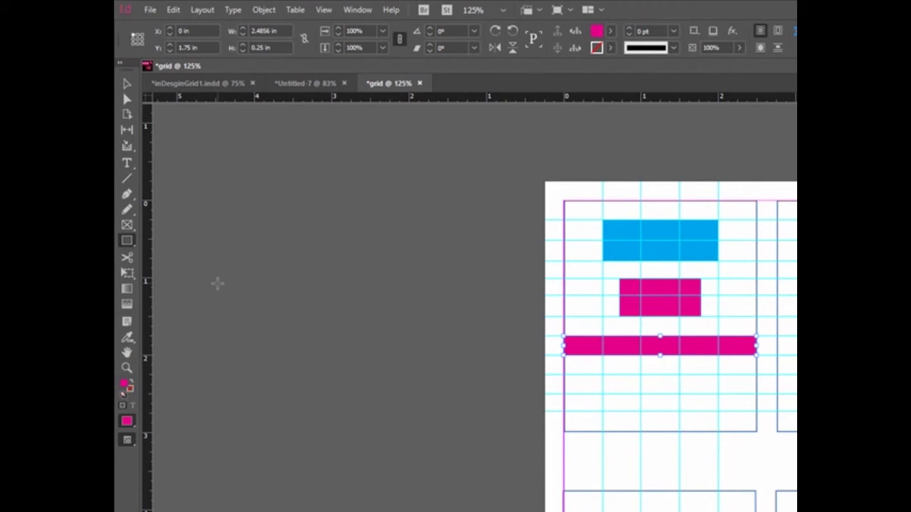
left_click(126, 85)
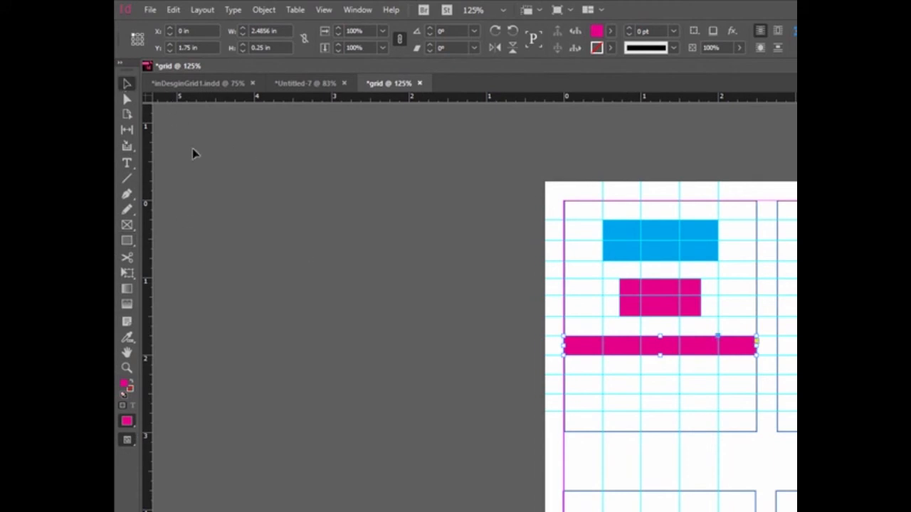
left_click(494, 334)
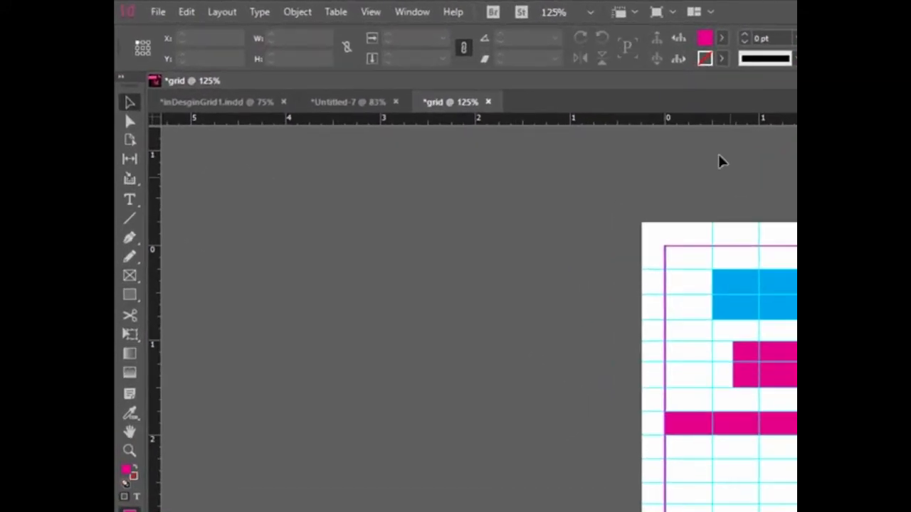
- Draw two small cyan (C=100 M=0 Y=0 K=0) rectangles, one guide row high, between the magenta rectangle and the magenta bar
left_click(721, 38)
left_click(604, 151)
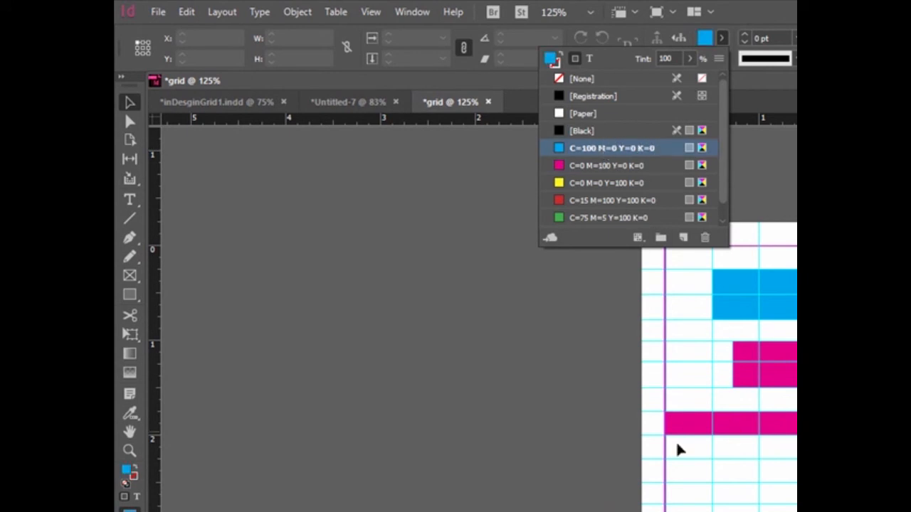
left_click(130, 299)
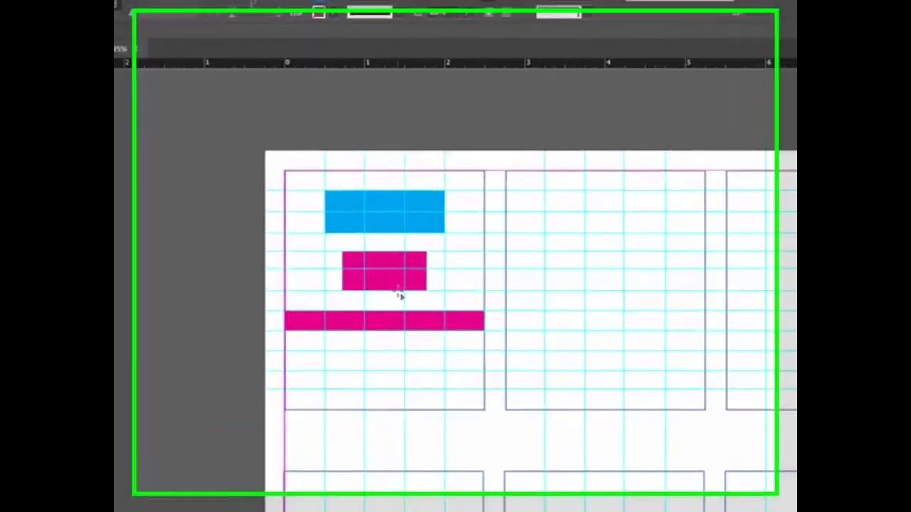
left_click_drag(423, 249, 431, 259)
left_click_drag(406, 323, 403, 319)
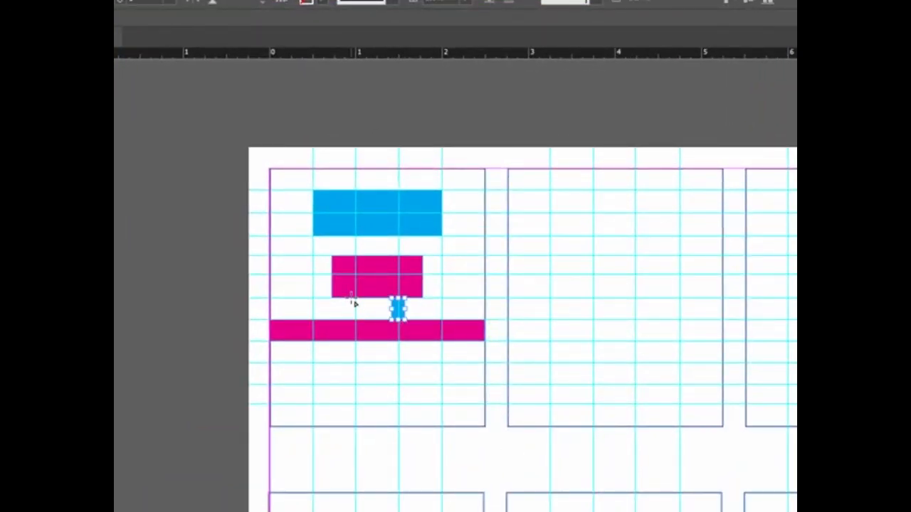
left_click_drag(349, 303, 364, 321)
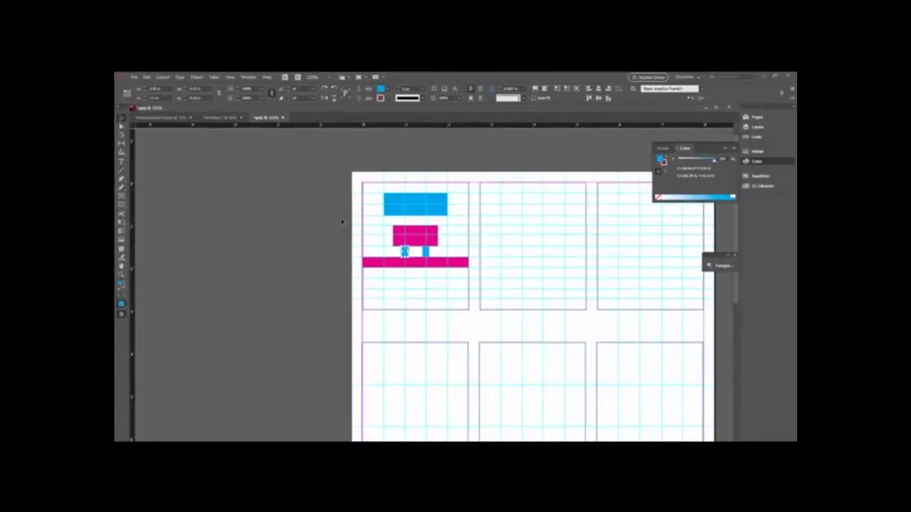
left_click(232, 248)
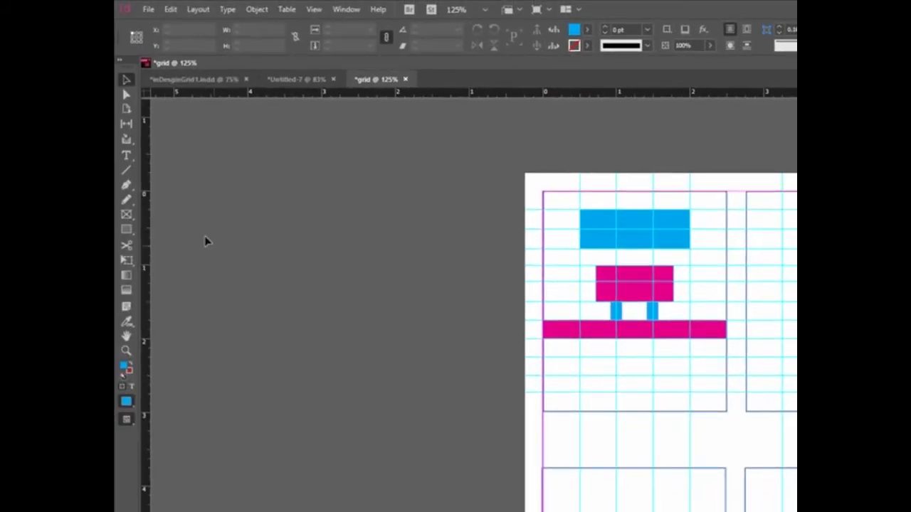
- Switch to the inDesginGrid1.indd document and examine the overlapping shapes of the bottom-row designs up close
left_click(126, 229)
left_click(200, 86)
scroll(714, 365, "down", 3)
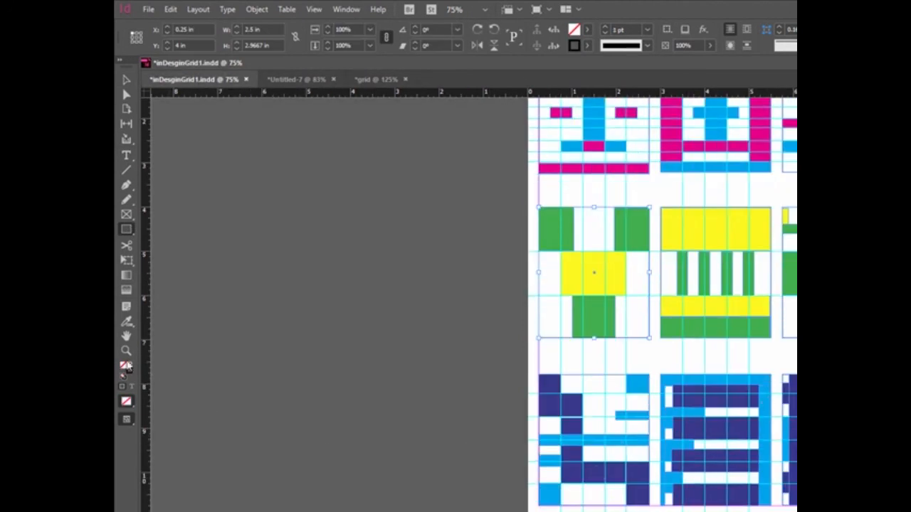
left_click(126, 351)
left_click(609, 438)
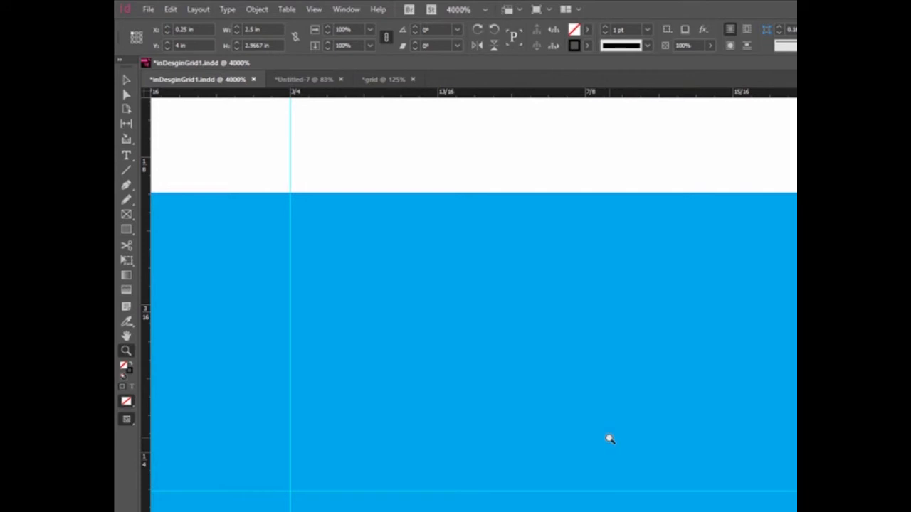
left_click(603, 437, "alt")
left_click(604, 437, "alt")
left_click(603, 436, "alt")
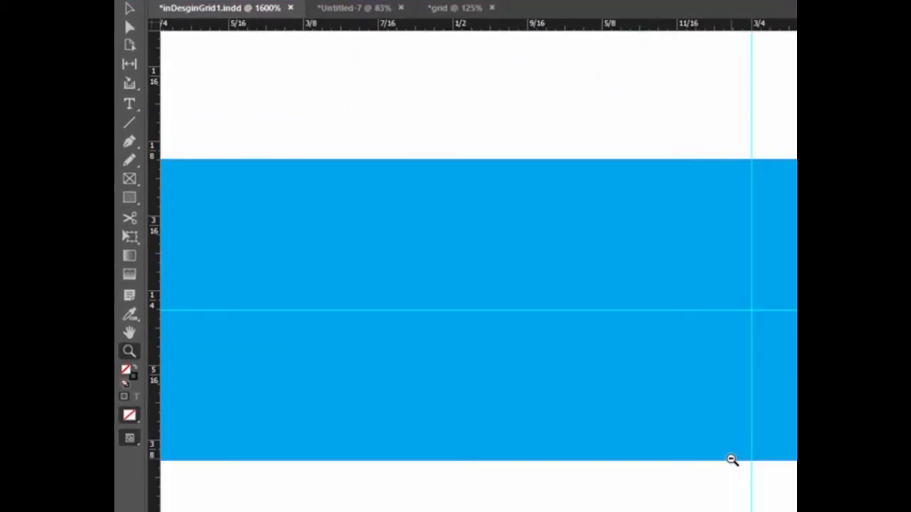
left_click(731, 460, "alt")
left_click(731, 459, "alt")
left_click(732, 459, "alt")
left_click(731, 460, "alt")
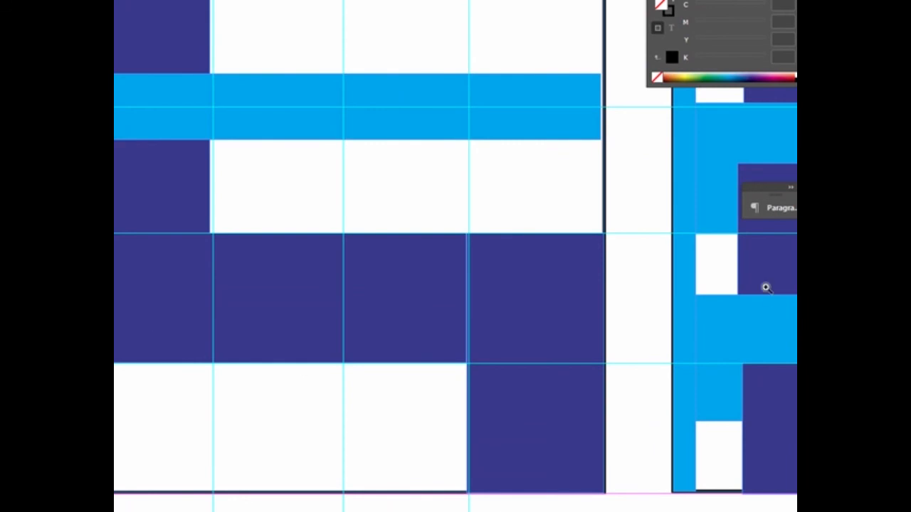
key("space")
left_click_drag(758, 349, 109, 356)
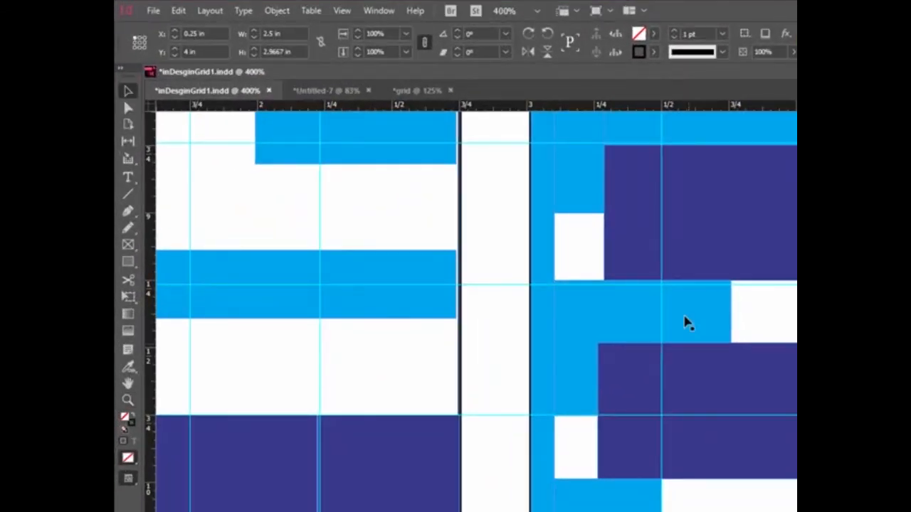
- Bring the cyan rectangle partly hidden by a purple bar in the bottom row's middle design to the front
right_click(681, 319)
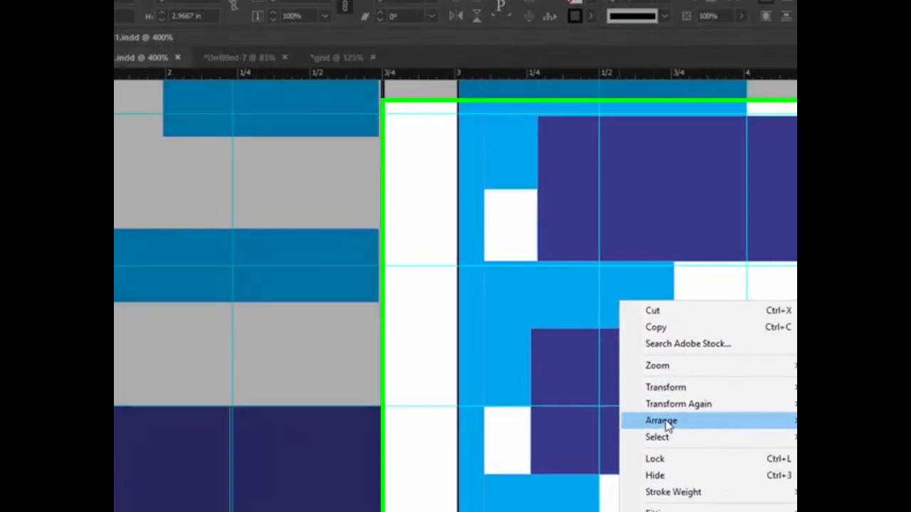
mouse_move(719, 429)
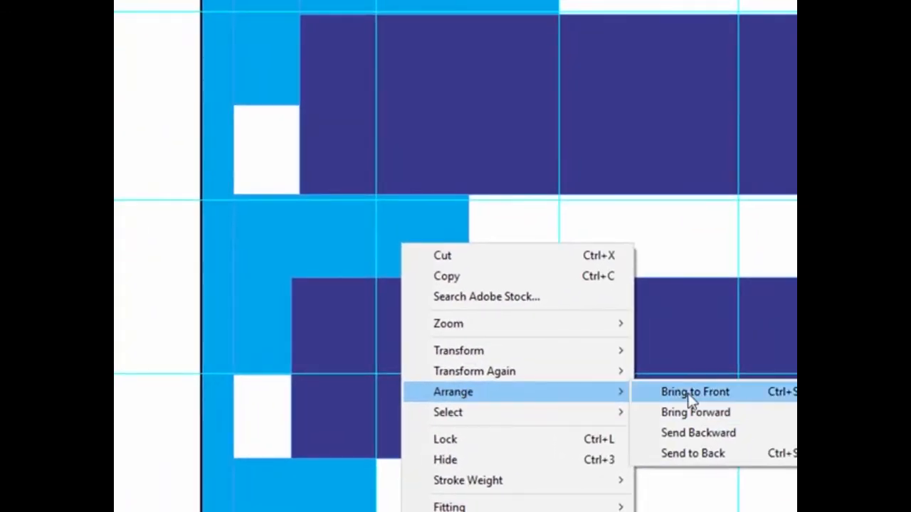
left_click(689, 393)
right_click(414, 243)
left_click(410, 229)
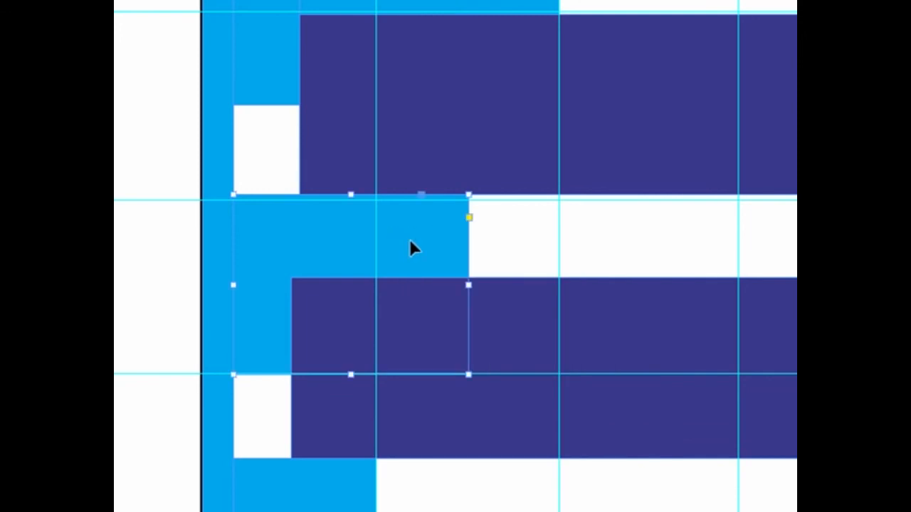
right_click(411, 242)
mouse_move(617, 392)
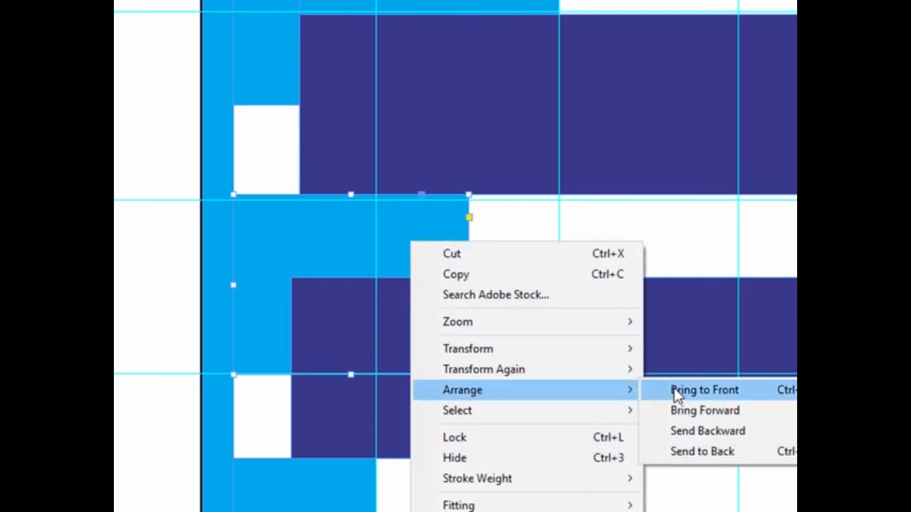
left_click(683, 391)
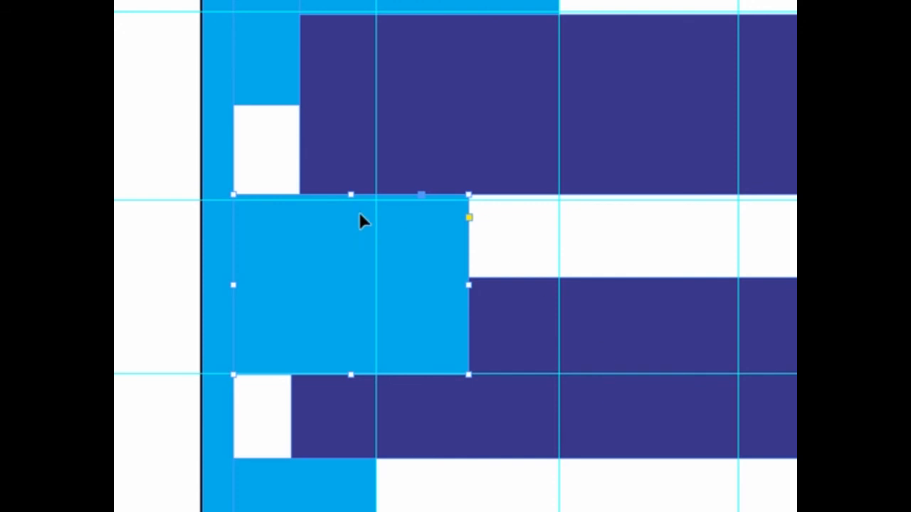
- Send the selected cyan rectangle in the bottom row's middle design to the back, behind the purple bar
right_click(408, 281)
mouse_move(461, 436)
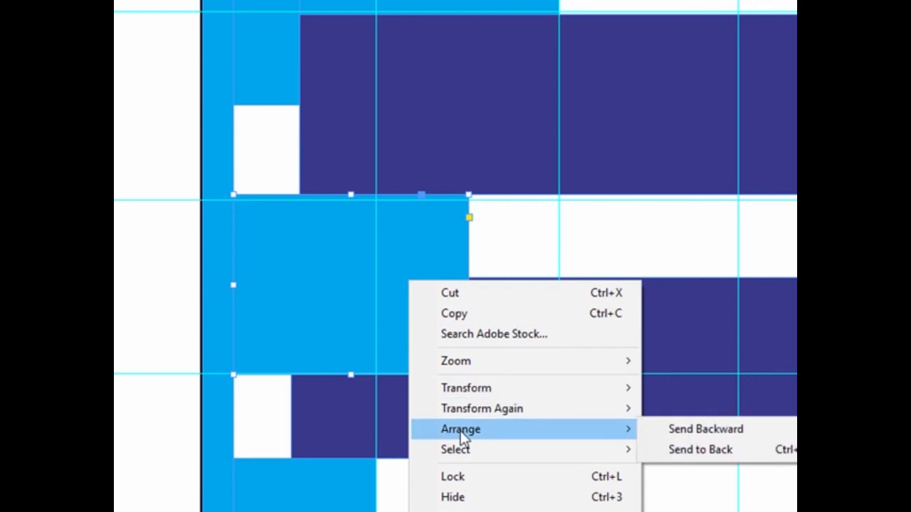
left_click(694, 450)
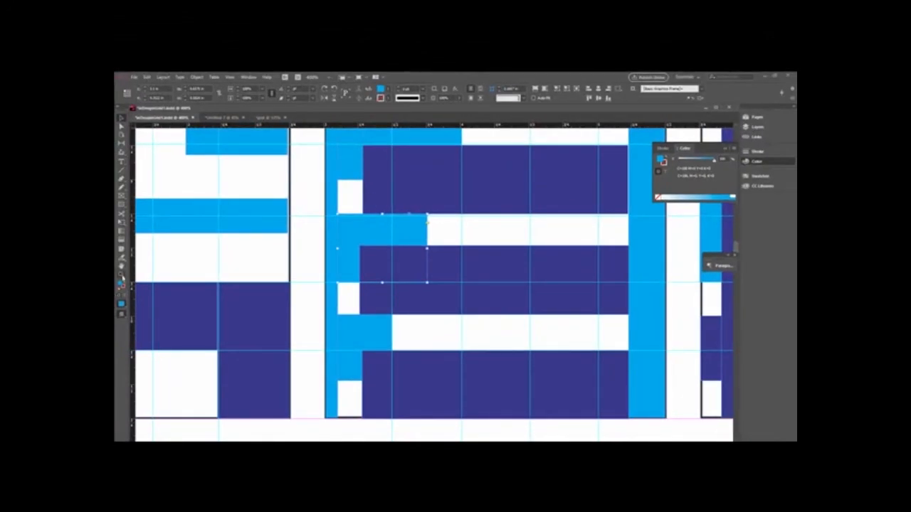
left_click(414, 315, "alt")
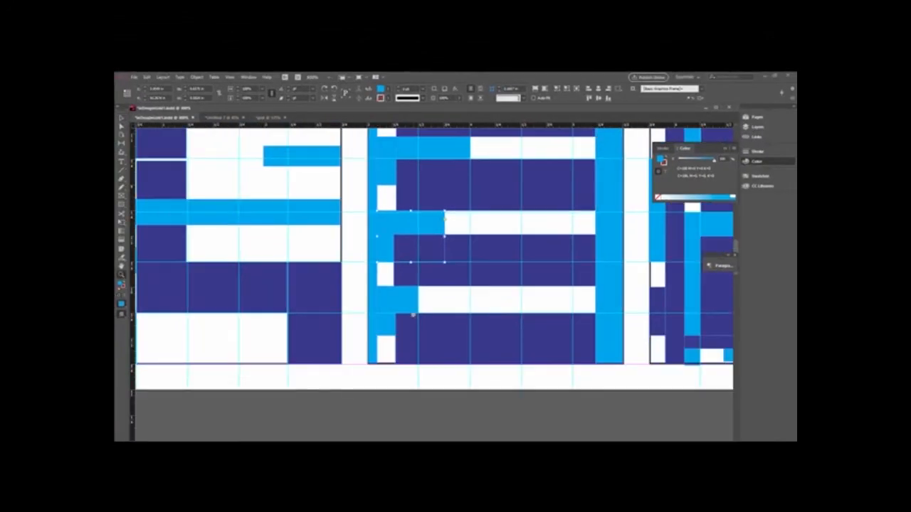
left_click(413, 315, "alt")
left_click(505, 305, "alt")
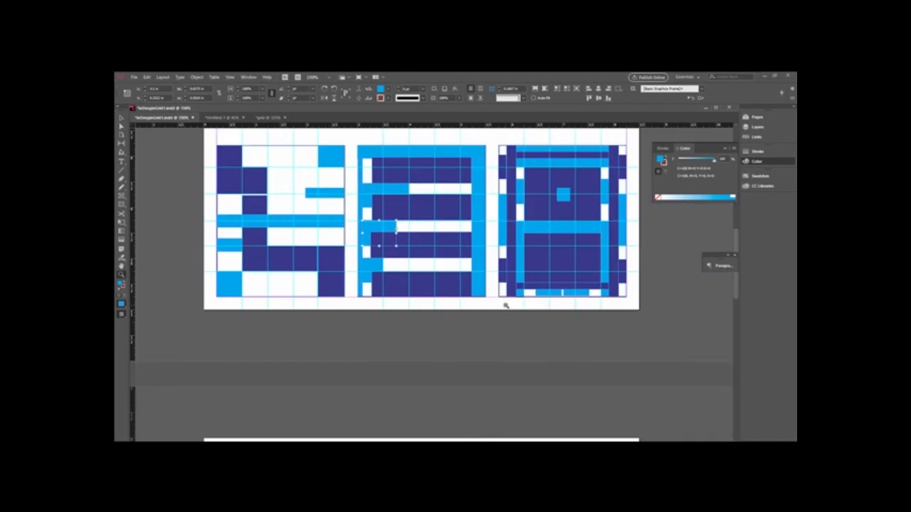
- Hide the guides and examine the bottom row's right-hand design up close, especially the small rectangles along its lower edge
scroll(505, 306, "up", 5)
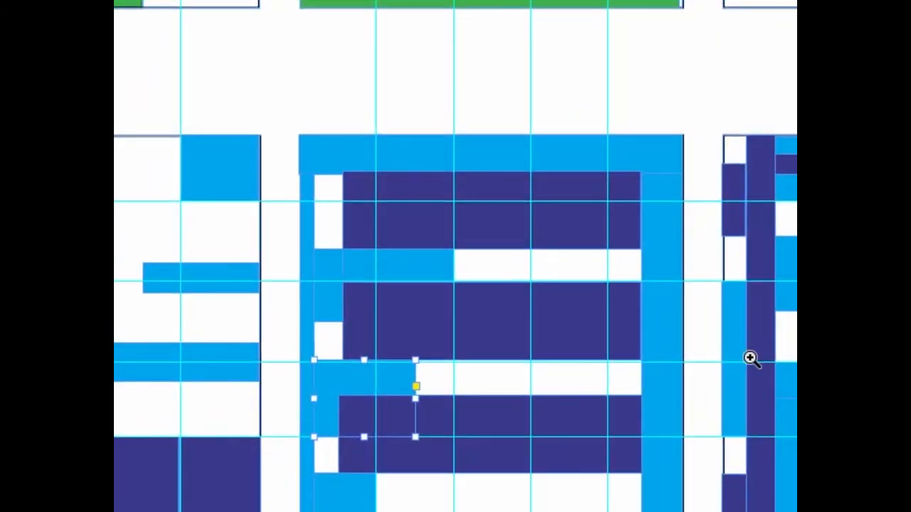
key("ctrl+semicolon")
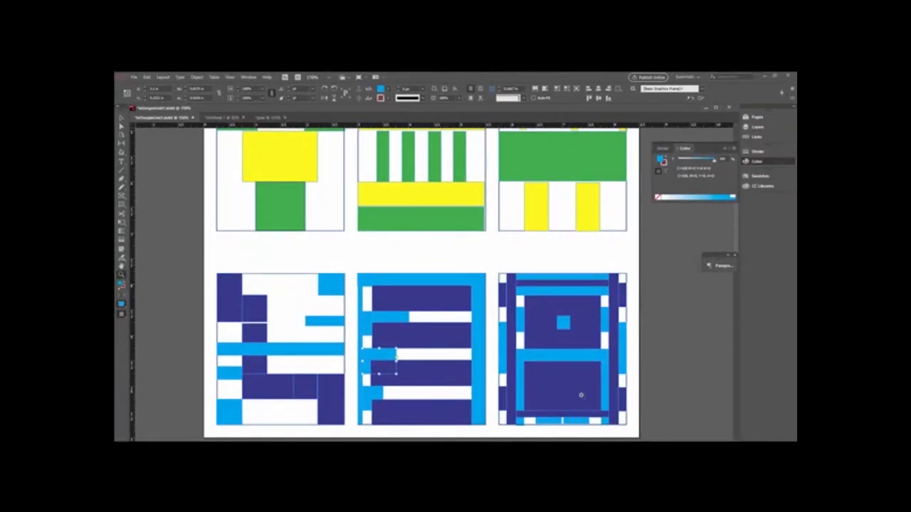
scroll(580, 395, "down", 2)
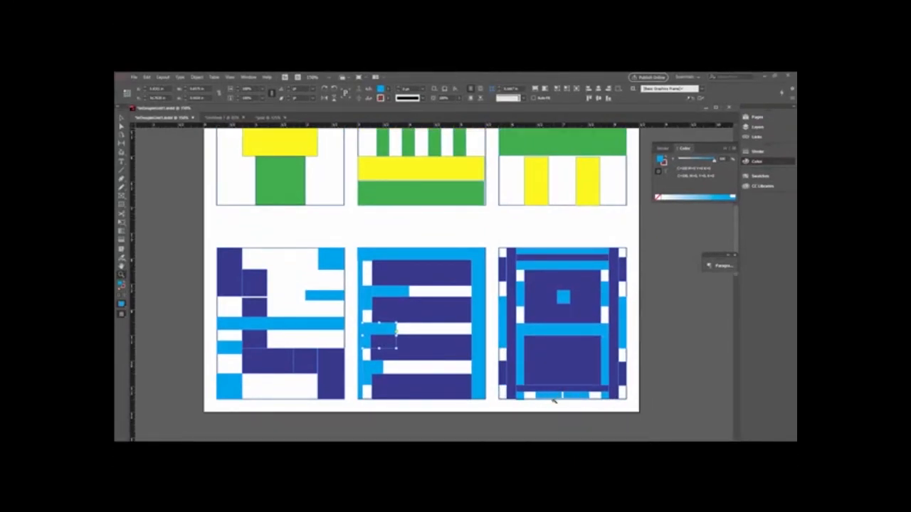
left_click(553, 400)
left_click(454, 292)
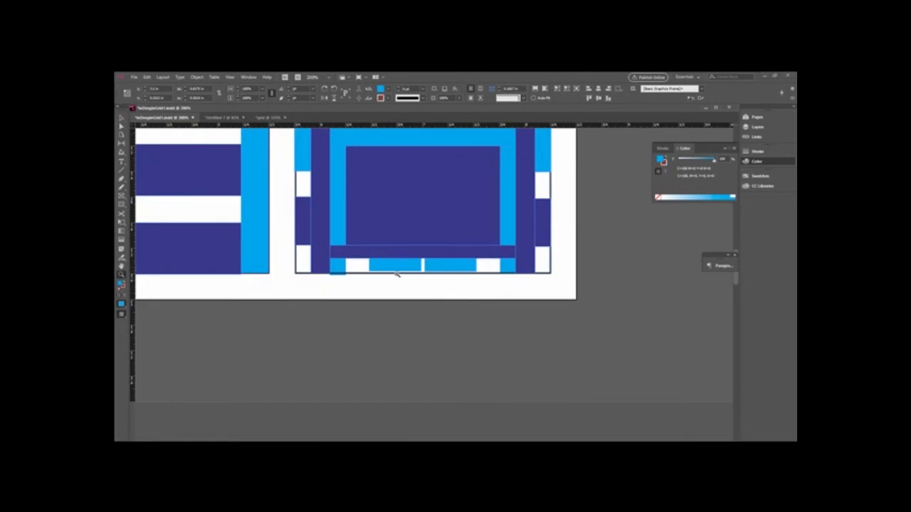
left_click(508, 285)
scroll(508, 285, "up", 2)
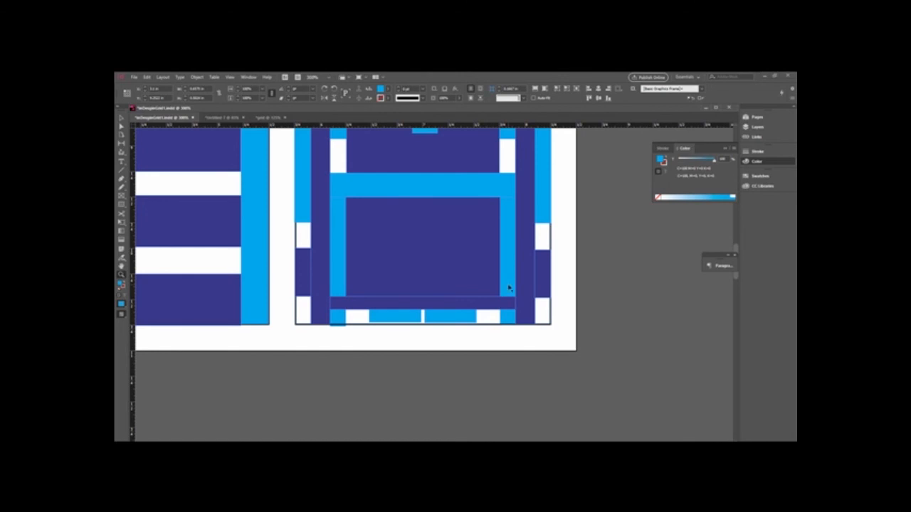
- Show the guides again and review the Grids & Guides options without changing any of them
key("ctrl+semicolon")
left_click(229, 77)
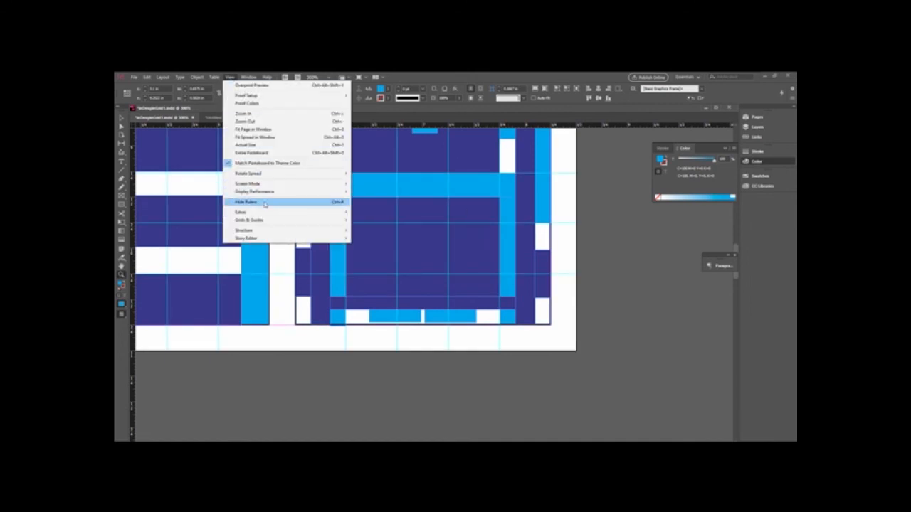
mouse_move(278, 222)
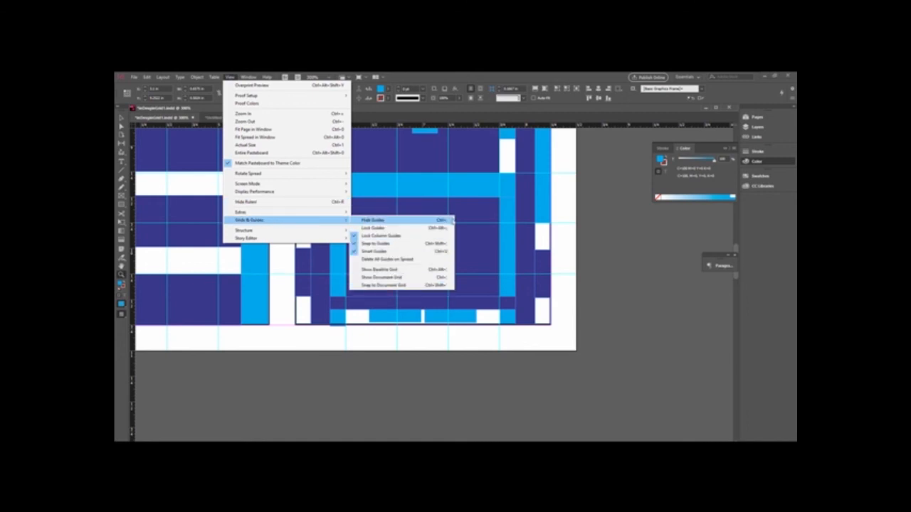
left_click(564, 240)
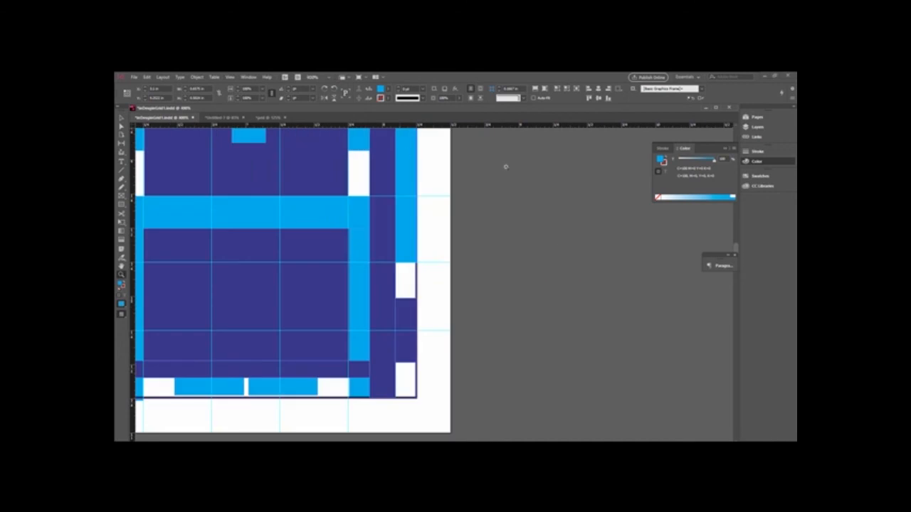
- Switch back to the grid document containing the unfinished magenta and cyan design
left_click(267, 117)
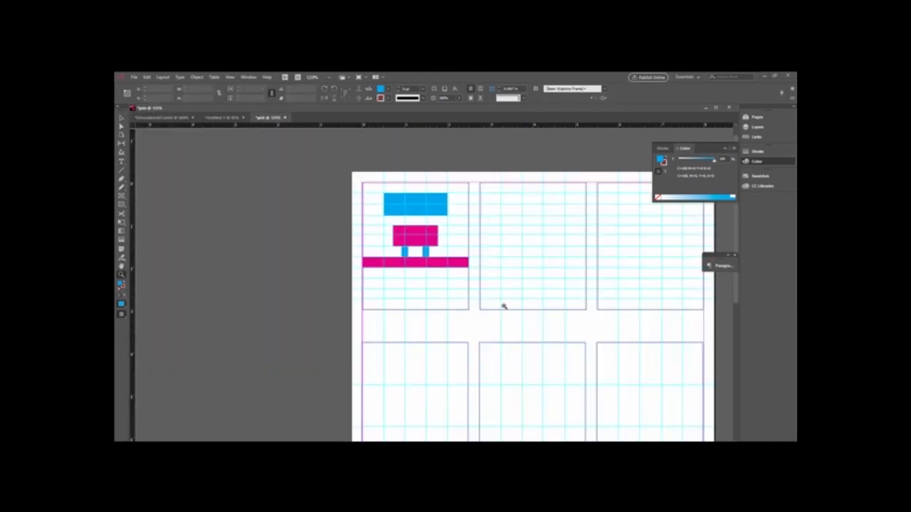